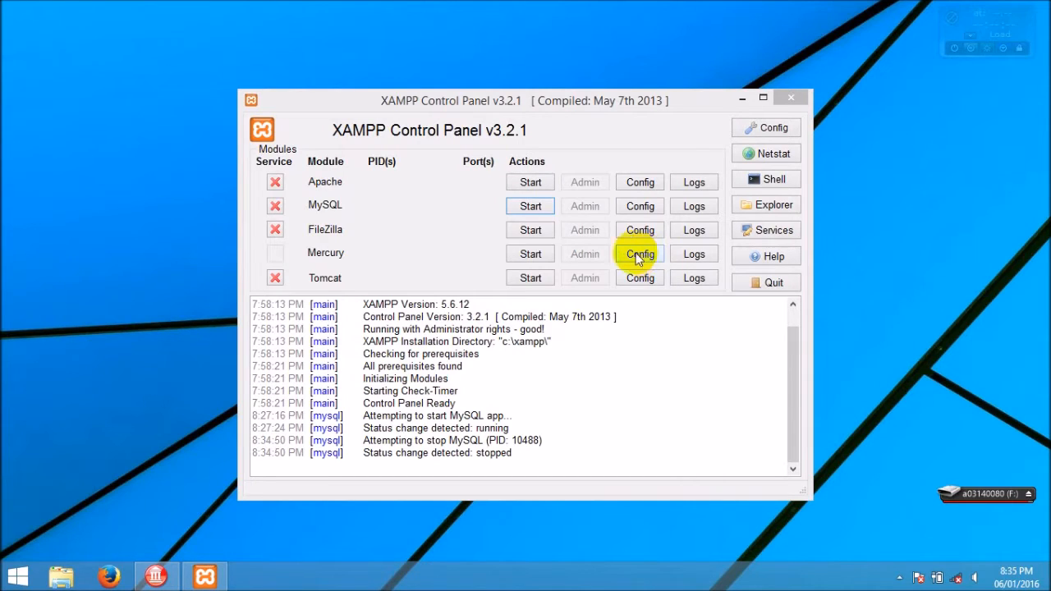
Step: Start the MySQL service in XAMPP and launch HeidiSQL
{"action": "left_click", "coordinate": [551, 210]}
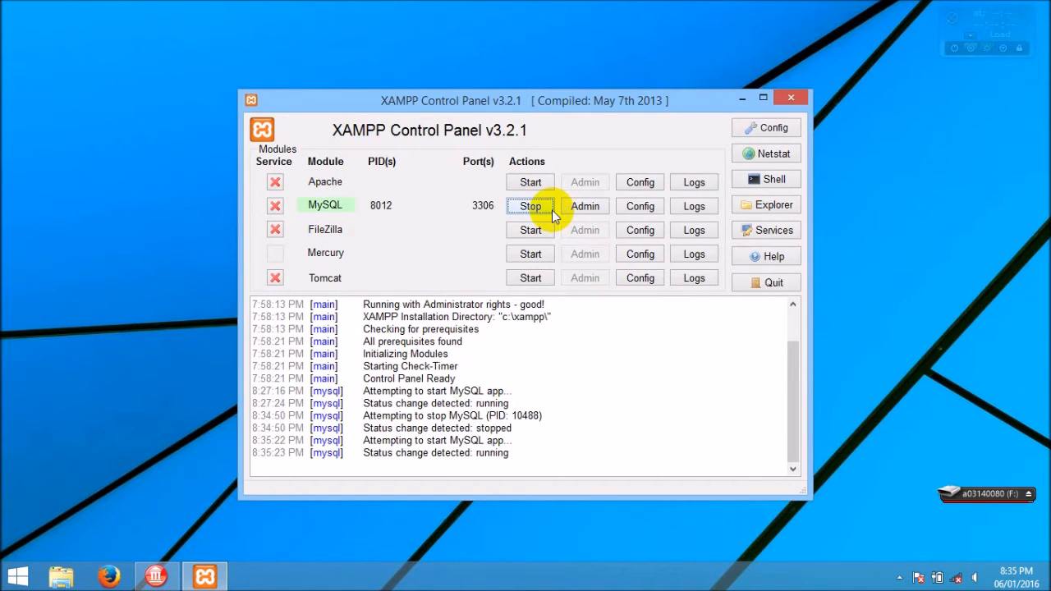
{"action": "key", "text": "super+s"}
{"action": "type", "text": "heidiSQL"}
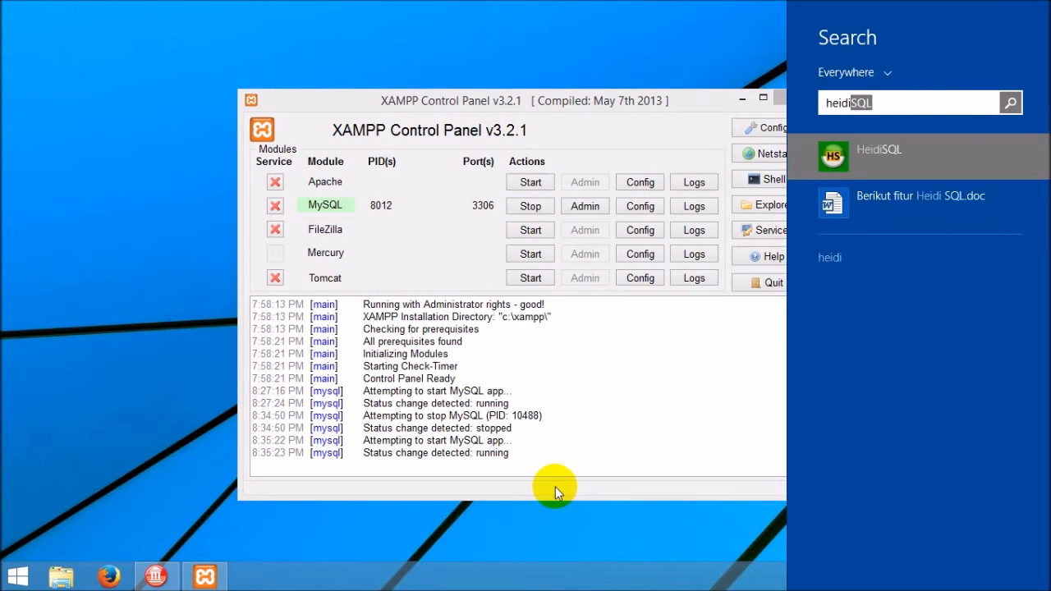
{"action": "key", "text": "Return"}
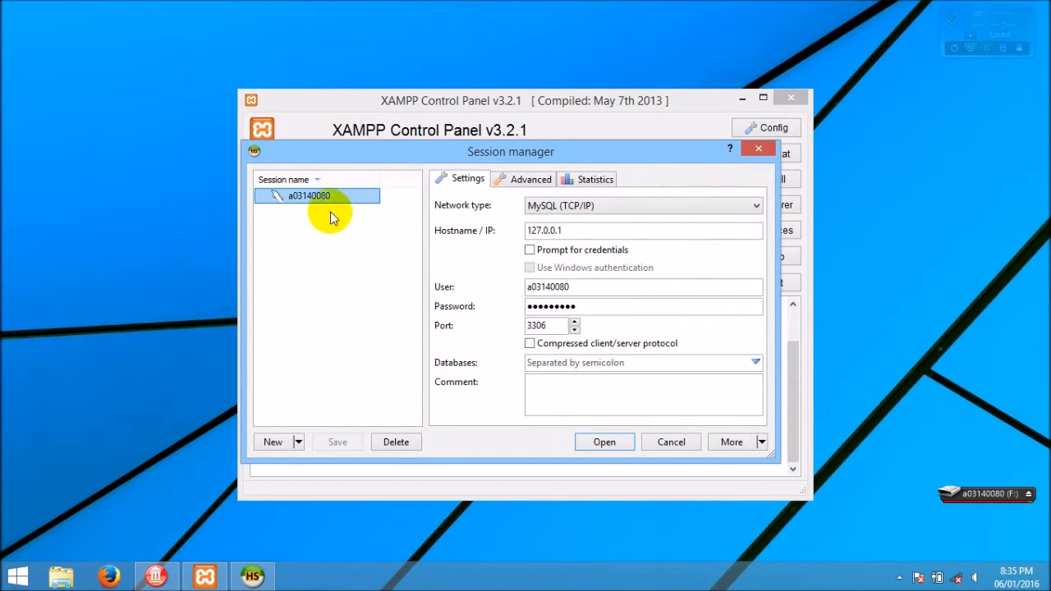
Step: Create a new connection session named user
{"action": "left_click", "coordinate": [277, 449]}
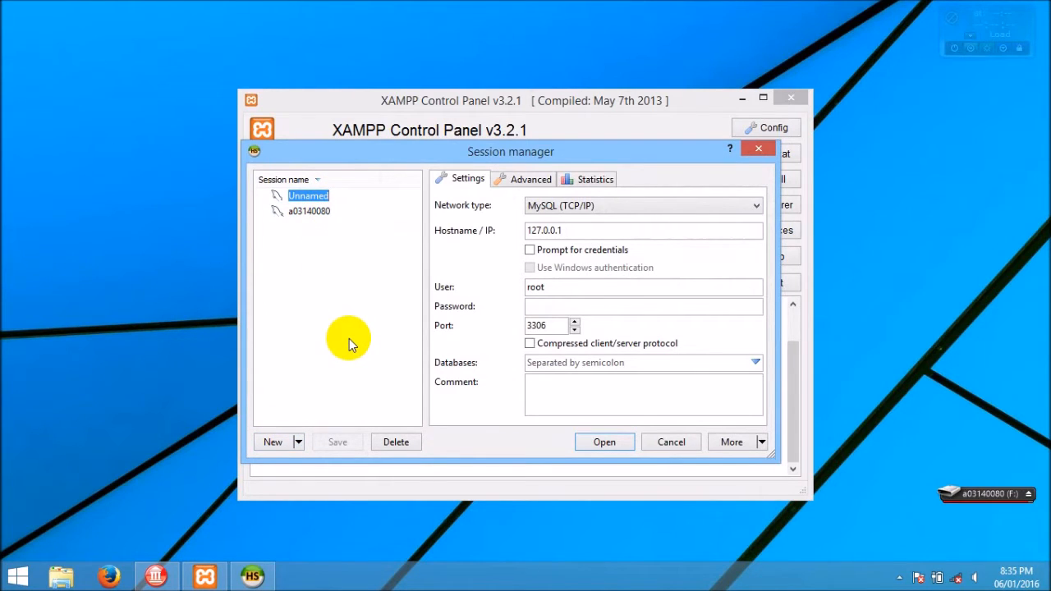
{"action": "type", "text": "user"}
{"action": "key", "text": "Return"}
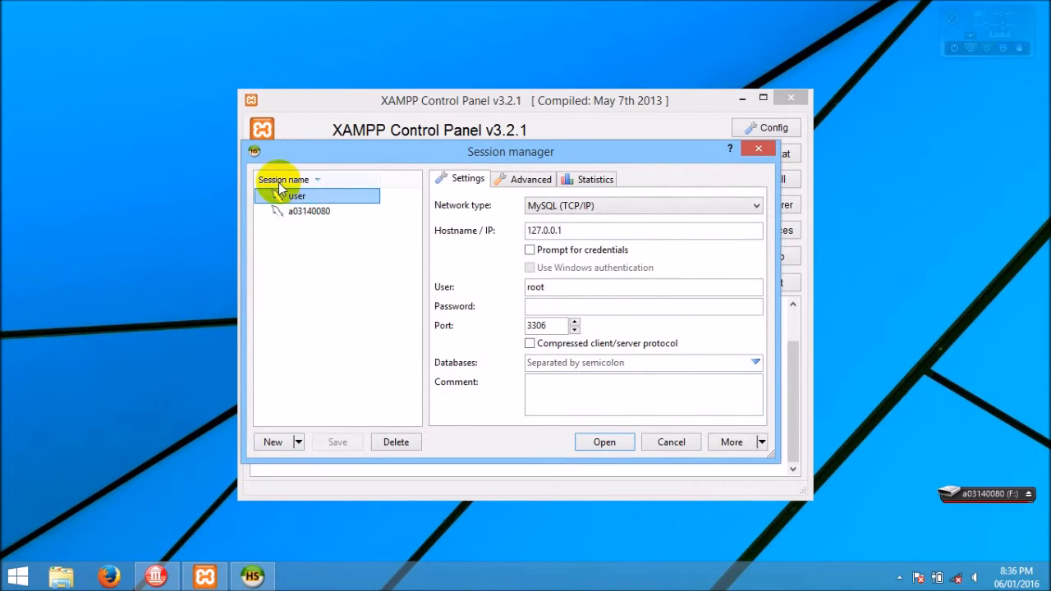
Step: Review the previously saved session's connection settings, including its network type options
{"action": "left_click", "coordinate": [315, 213]}
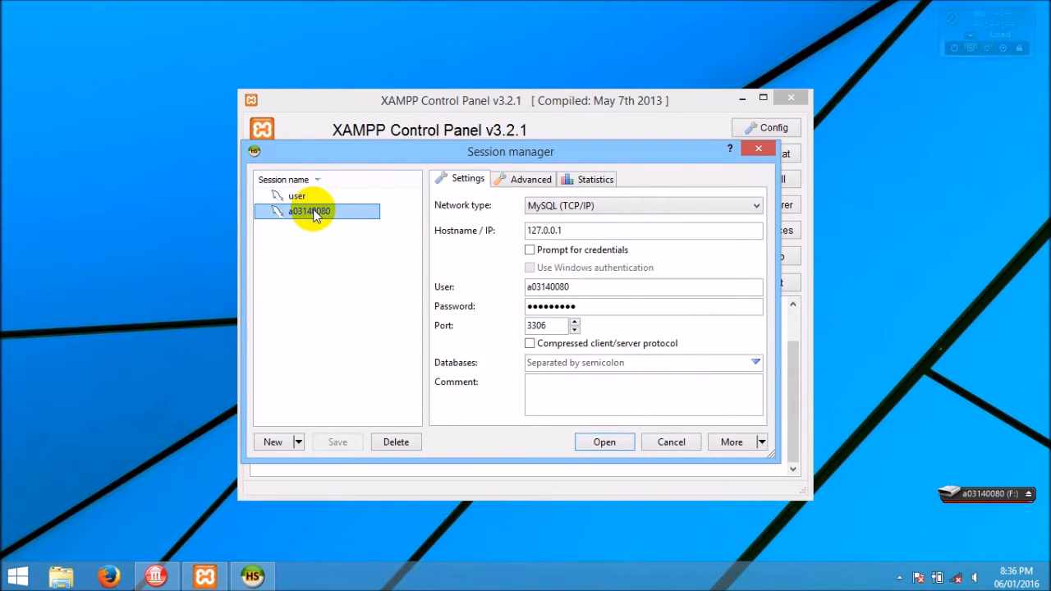
{"action": "left_click", "coordinate": [588, 206]}
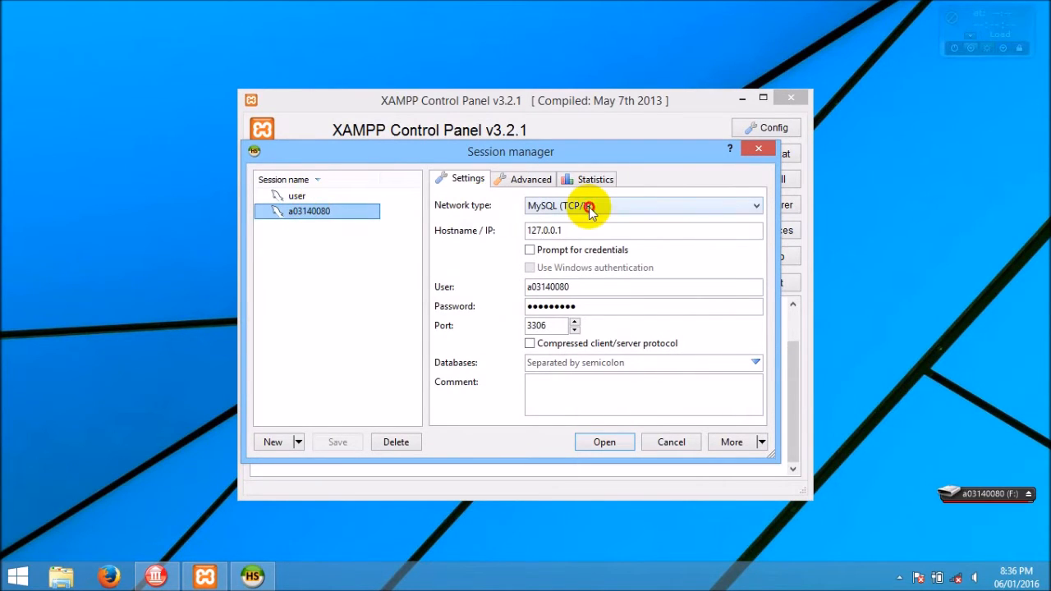
{"action": "left_click", "coordinate": [585, 220]}
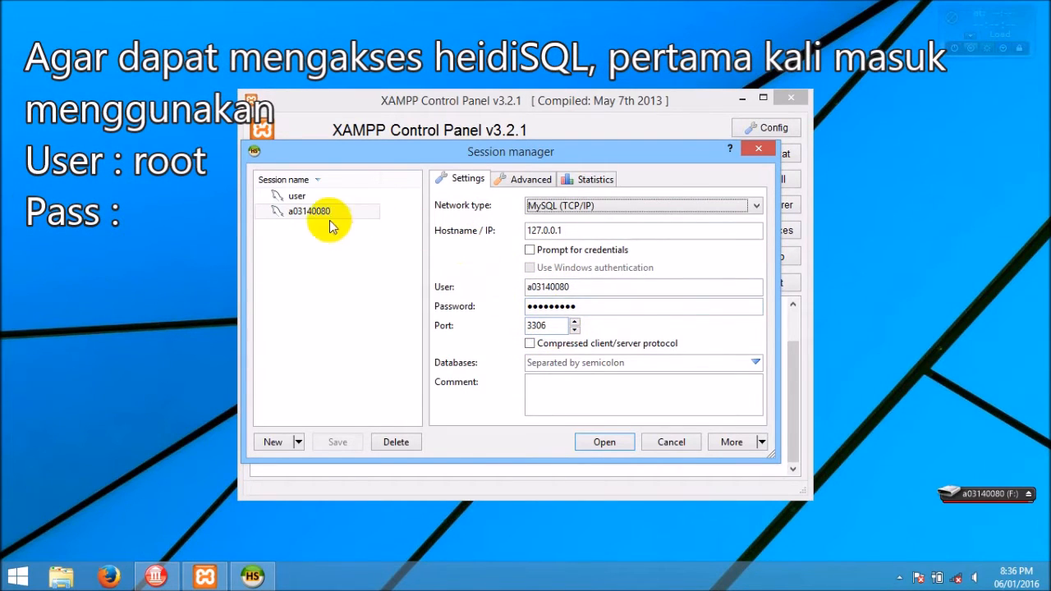
{"action": "left_click", "coordinate": [300, 211]}
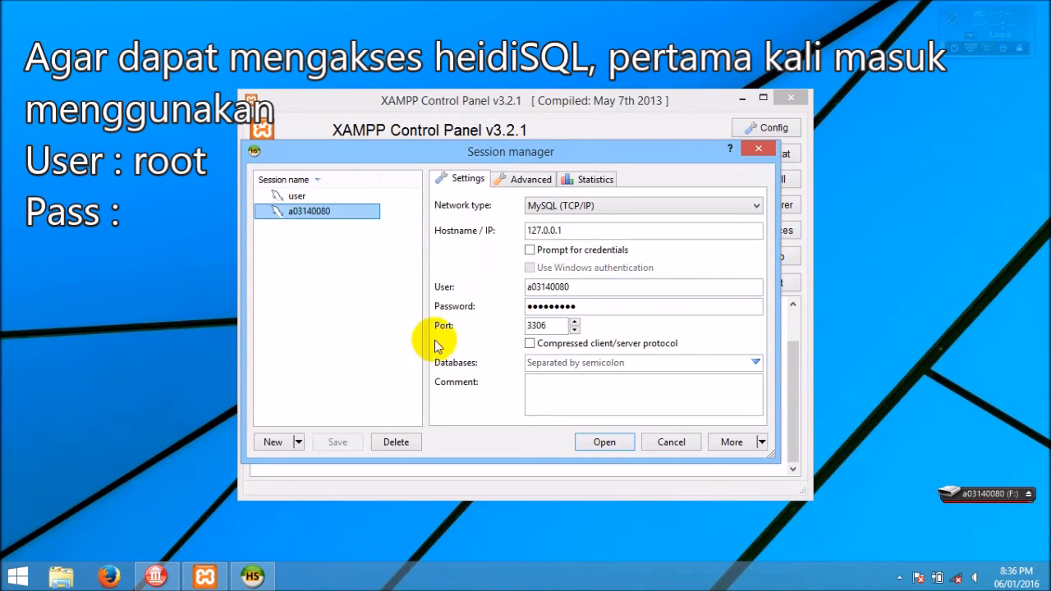
Step: Delete the session named user from the session list
{"action": "left_click", "coordinate": [323, 196]}
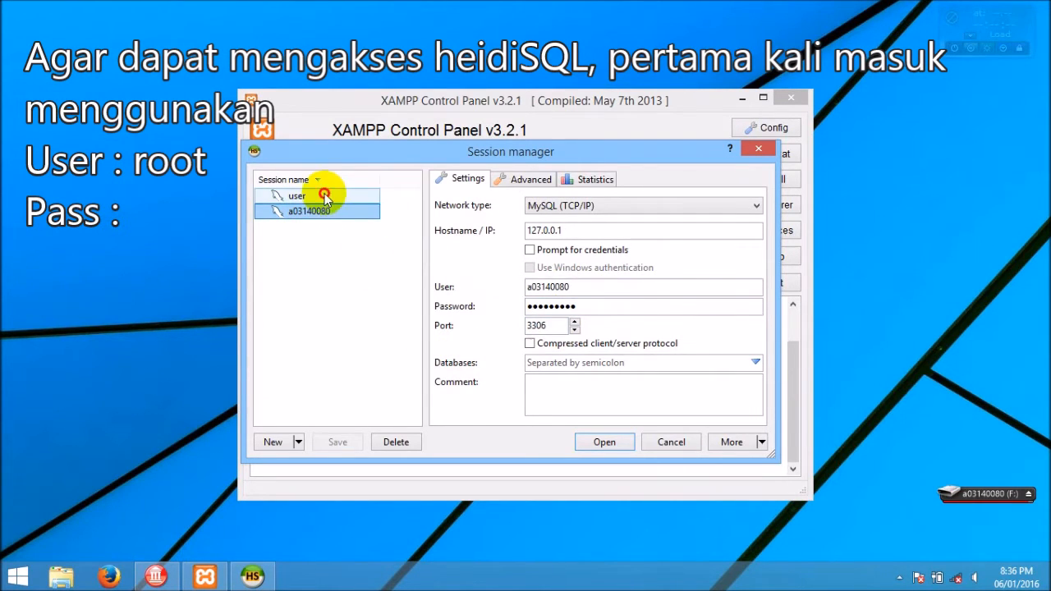
{"action": "left_click", "coordinate": [392, 439]}
{"action": "left_click", "coordinate": [553, 291]}
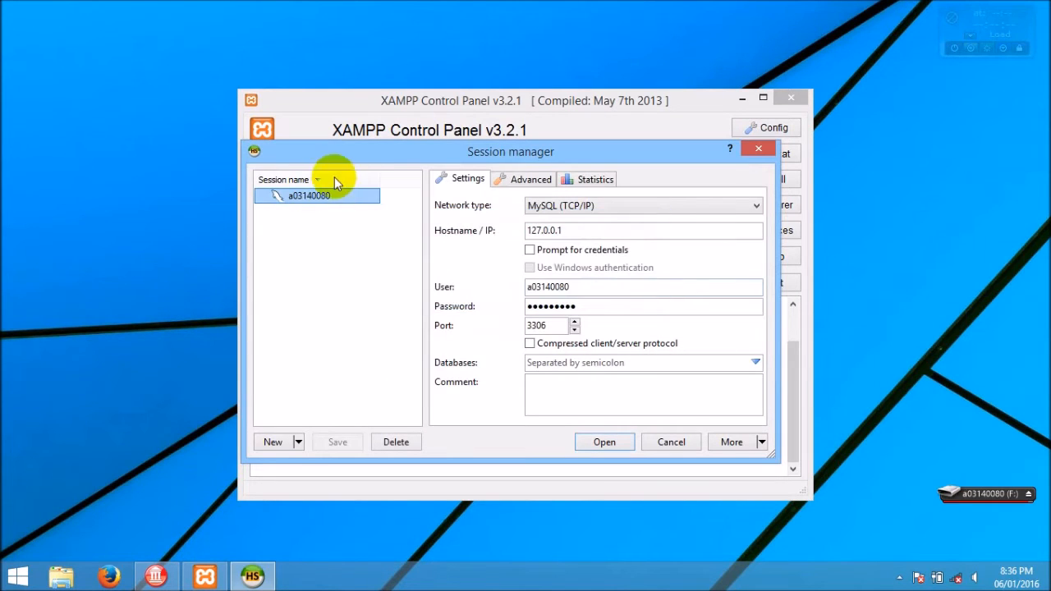
Step: Connect with the remaining saved session and look through the tables of the pdpt80 database
{"action": "left_click", "coordinate": [622, 448]}
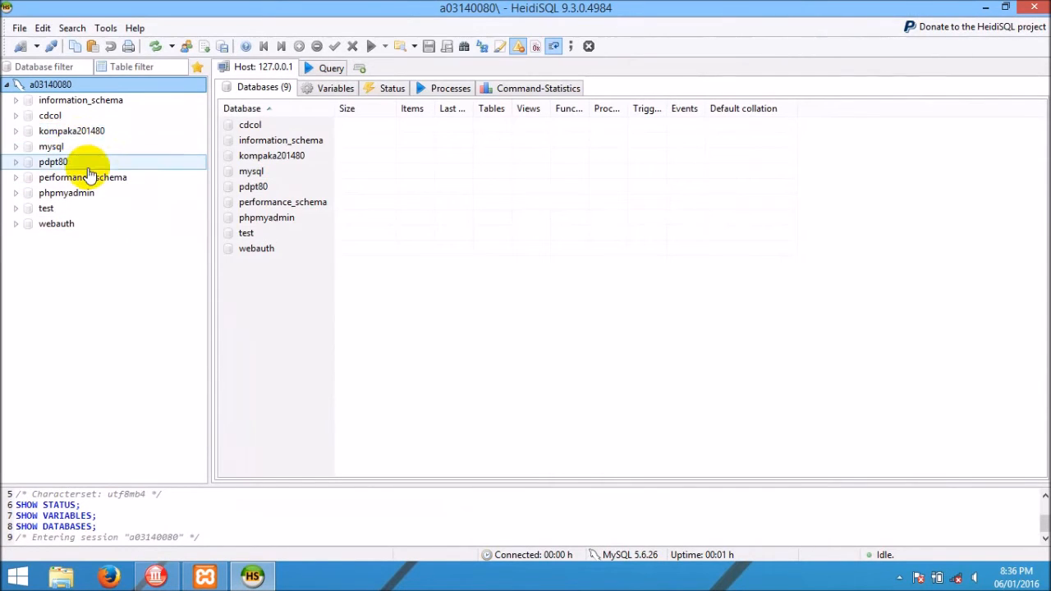
{"action": "left_click", "coordinate": [17, 161]}
{"action": "left_click", "coordinate": [49, 135]}
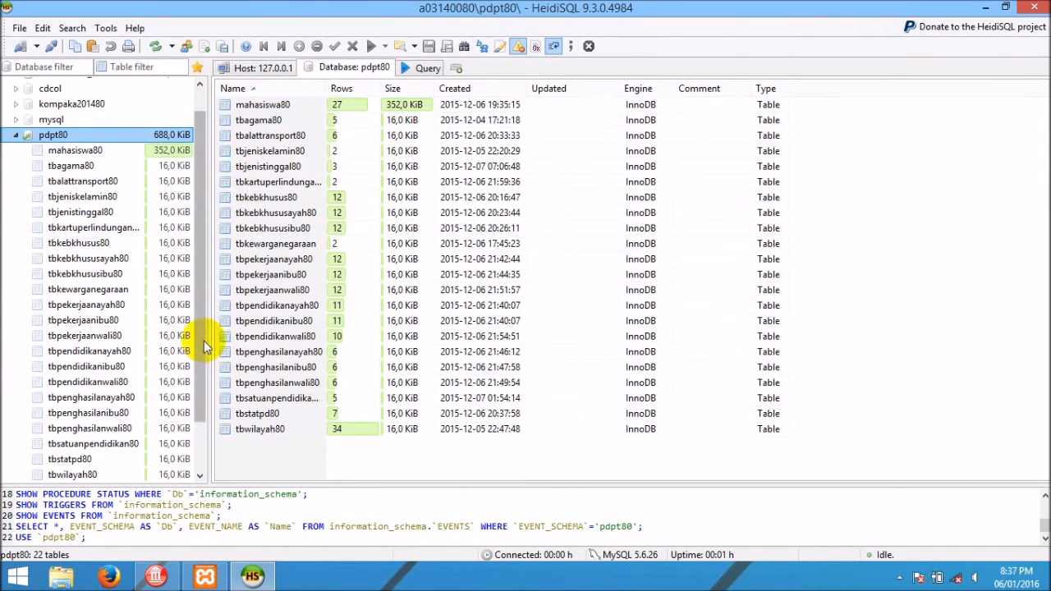
{"action": "left_click_drag", "start_coordinate": [200, 316], "coordinate": [201, 249]}
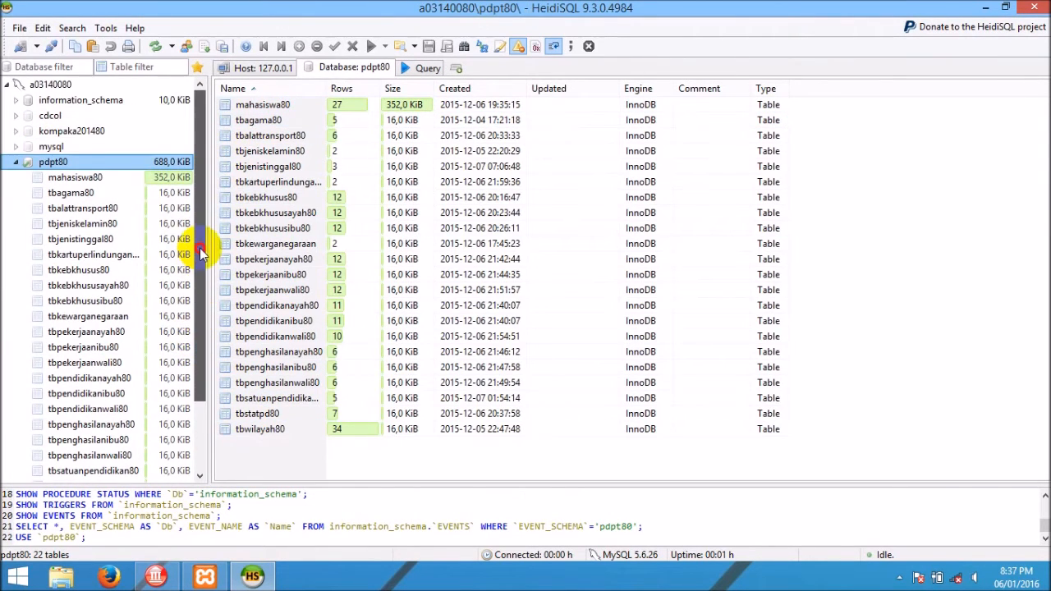
{"action": "left_click", "coordinate": [16, 161]}
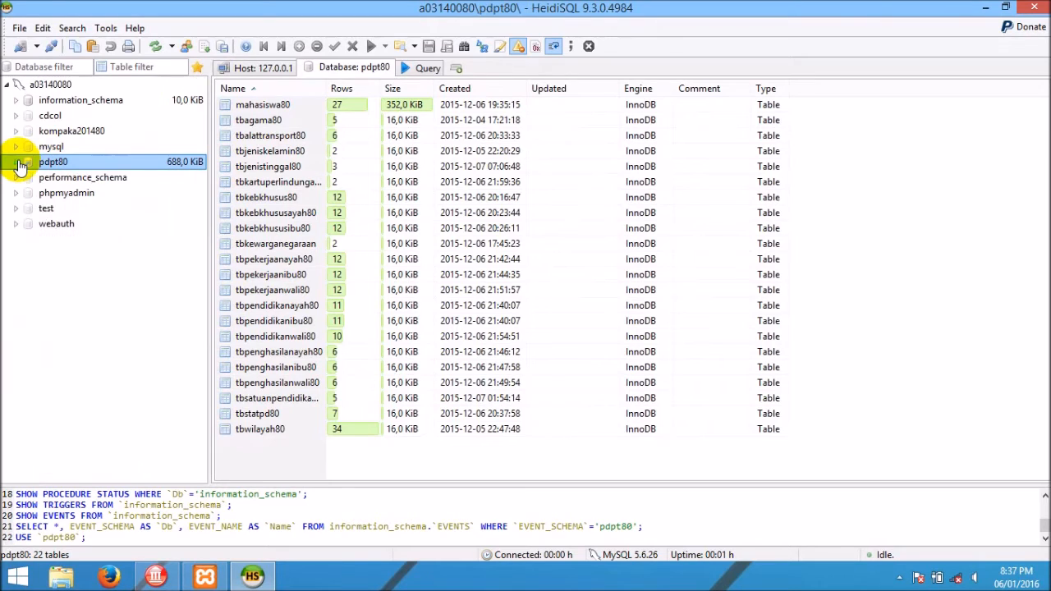
Step: Create a new database named Techlifetutorial on the server with the latin1_swedish_ci collation
{"action": "right_click", "coordinate": [67, 87]}
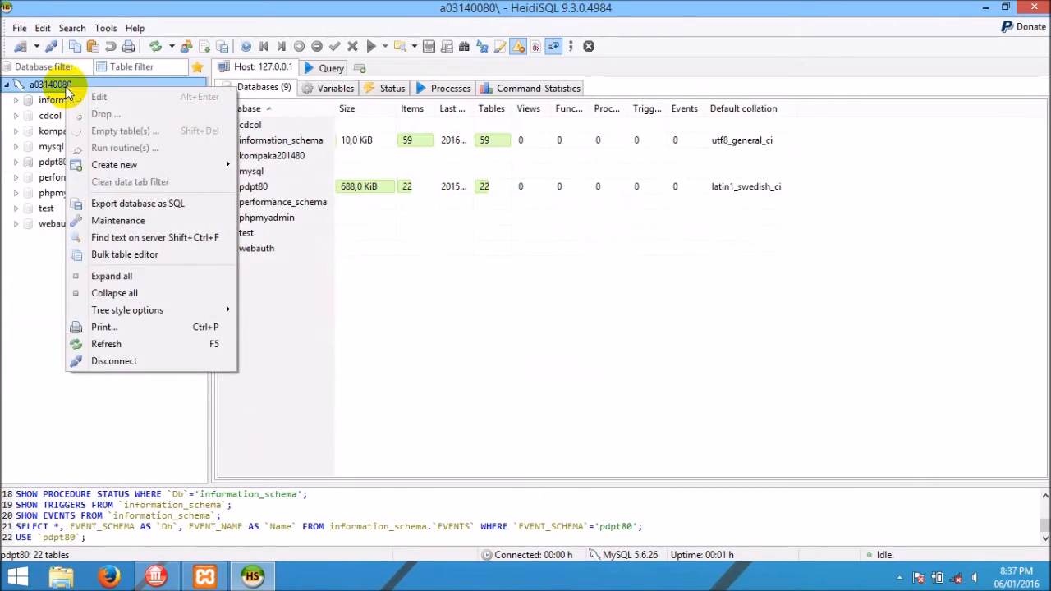
{"action": "mouse_move", "coordinate": [206, 164]}
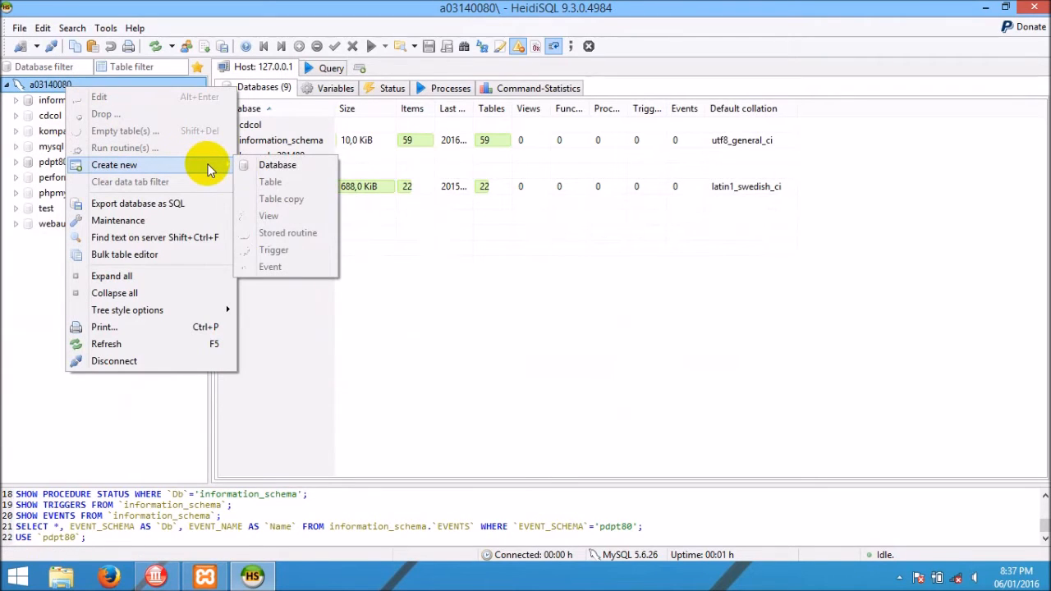
{"action": "left_click", "coordinate": [330, 170]}
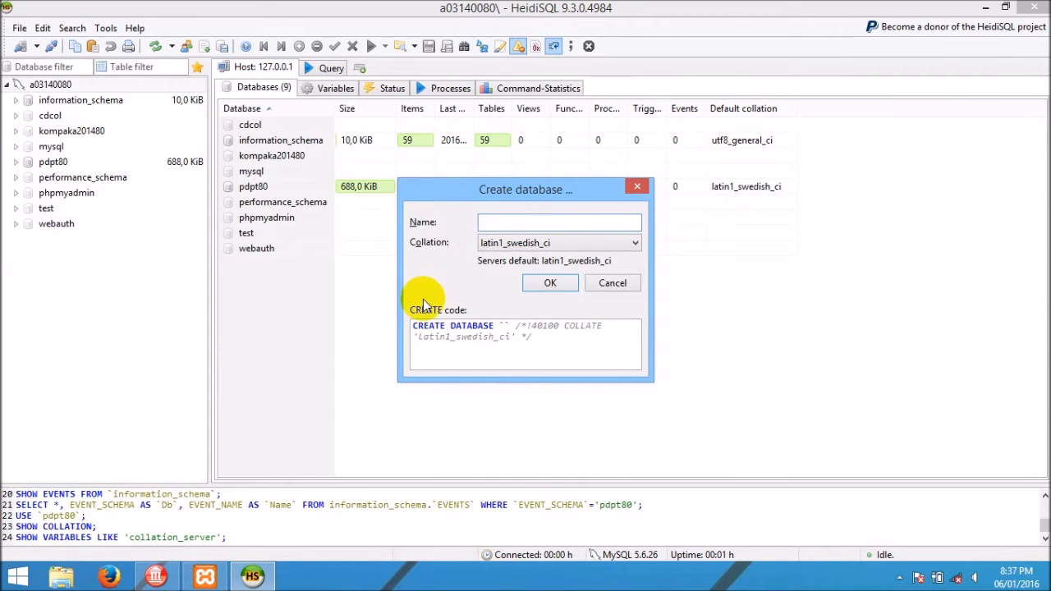
{"action": "type", "text": "Techl"}
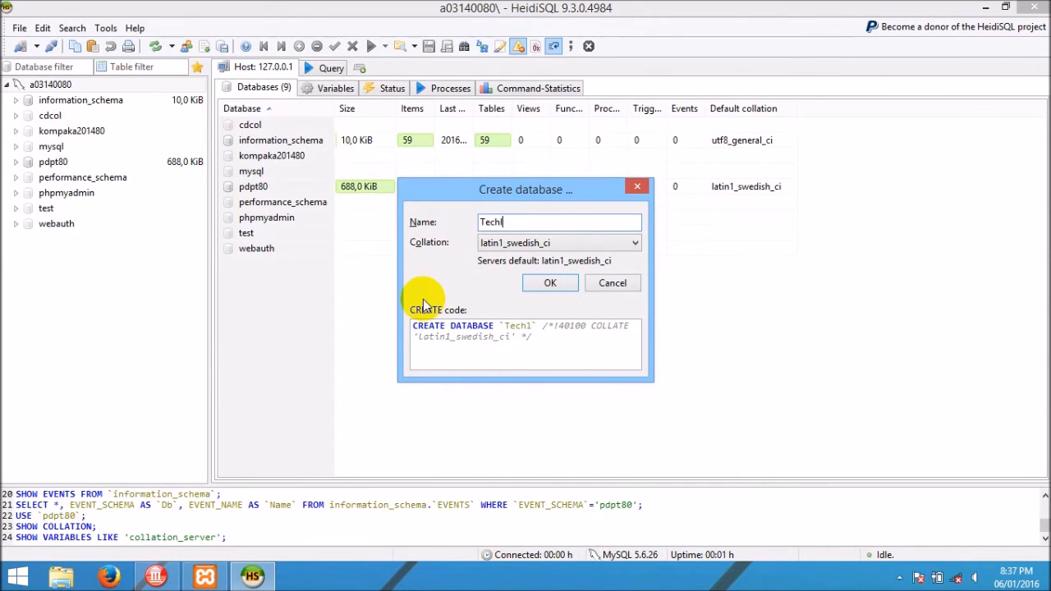
{"action": "type", "text": "ifetutorial"}
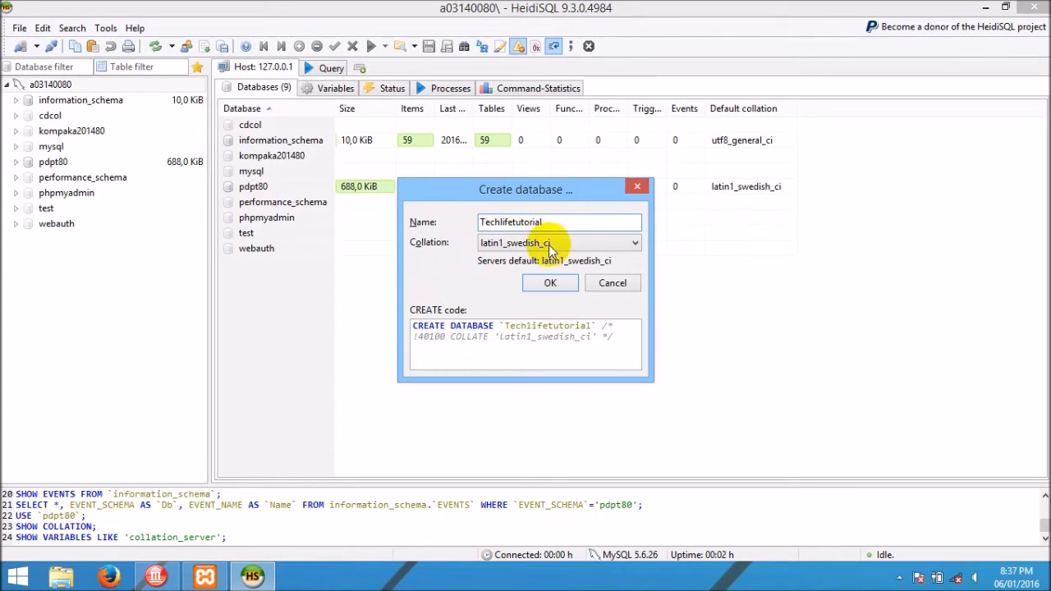
{"action": "left_click", "coordinate": [556, 282]}
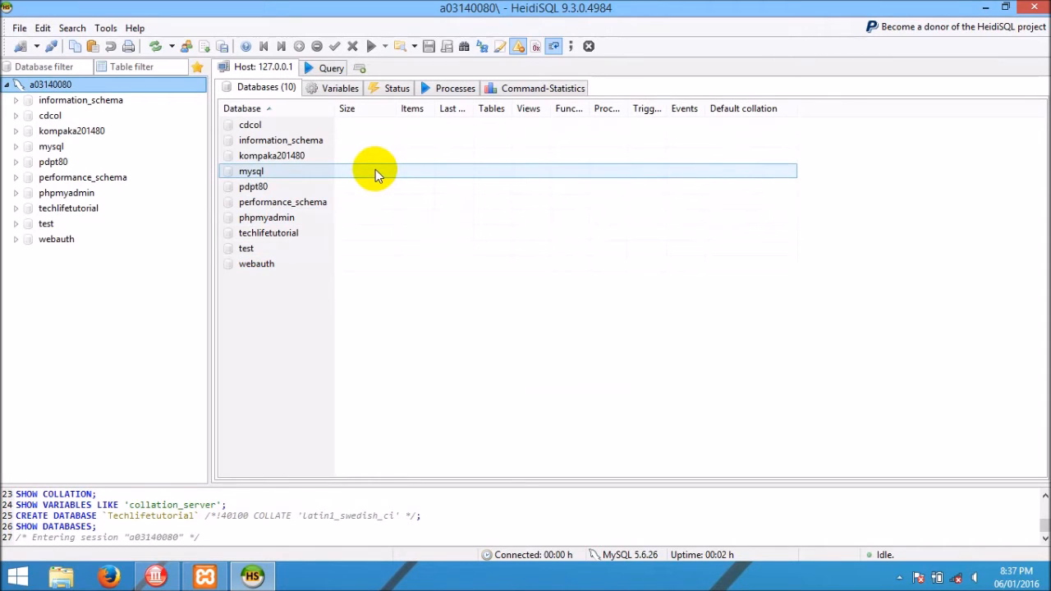
Step: Start a new table in the techlifetutorial database and name it TbKaryawan
{"action": "left_click", "coordinate": [81, 211]}
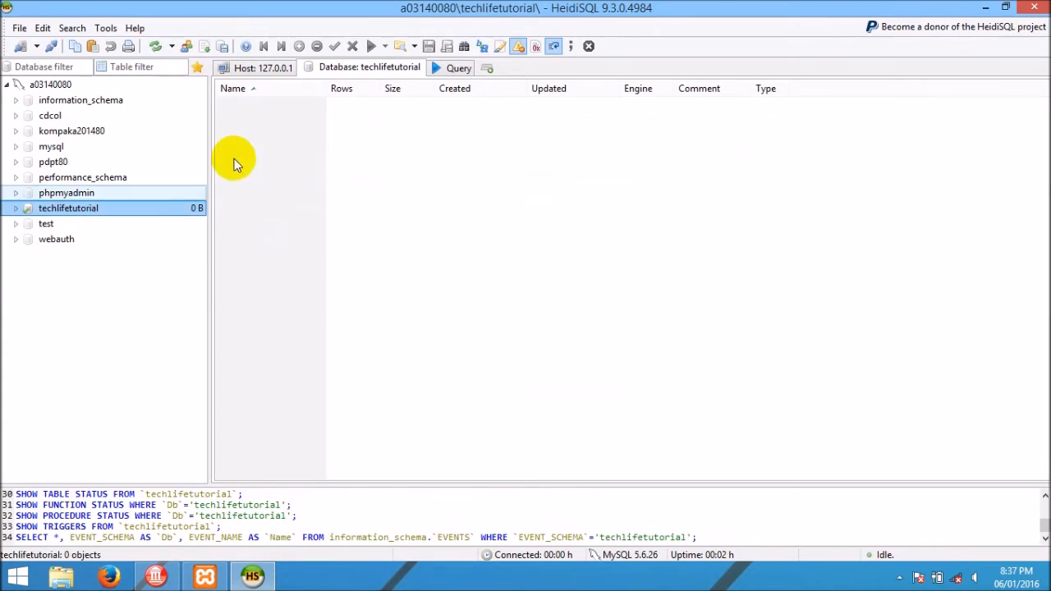
{"action": "right_click", "coordinate": [64, 213]}
{"action": "mouse_move", "coordinate": [213, 290]}
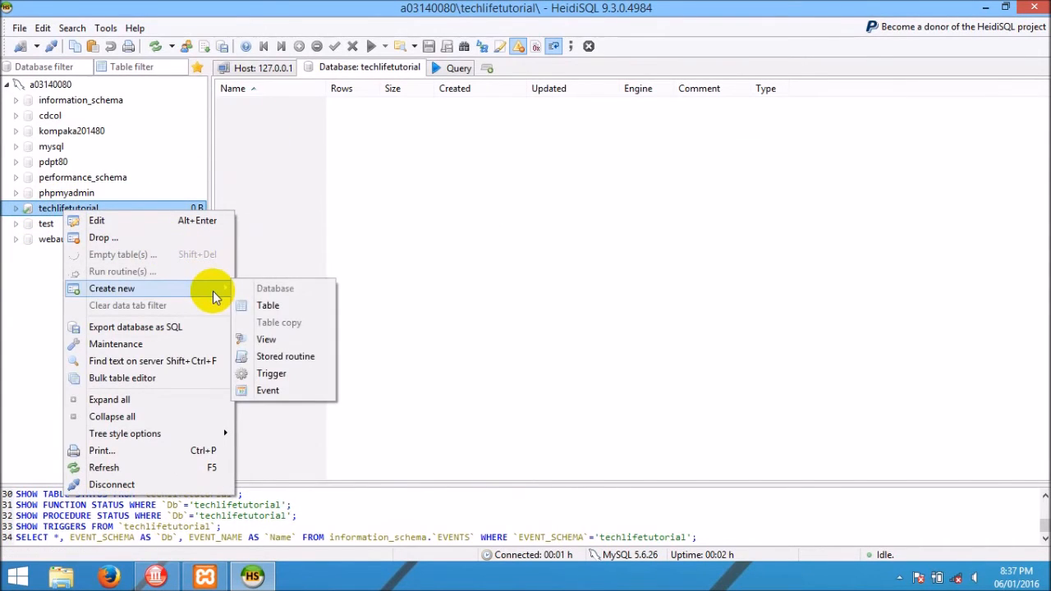
{"action": "left_click", "coordinate": [304, 309]}
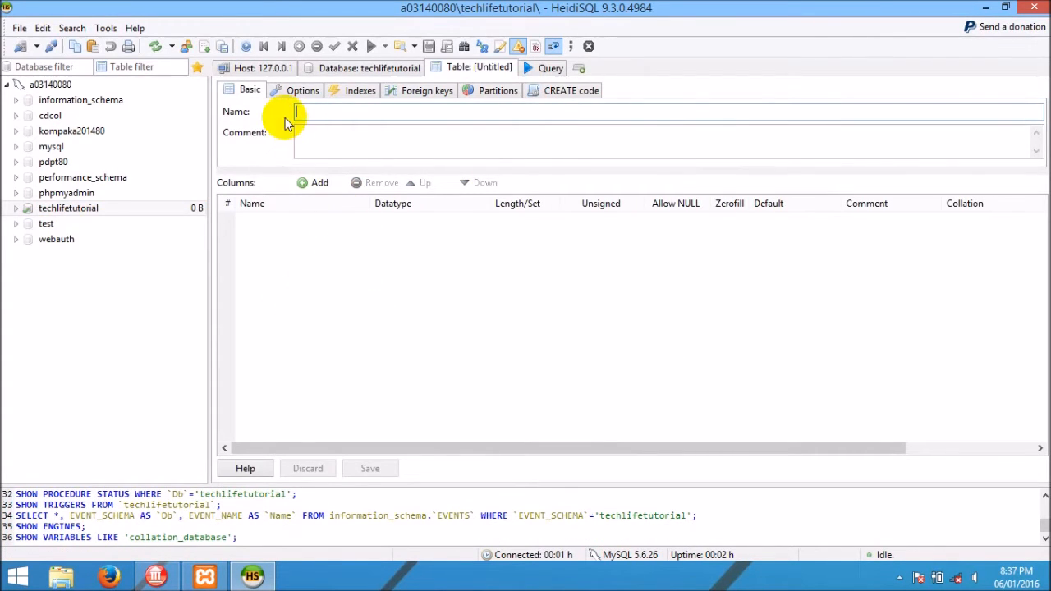
{"action": "type", "text": "Tb"}
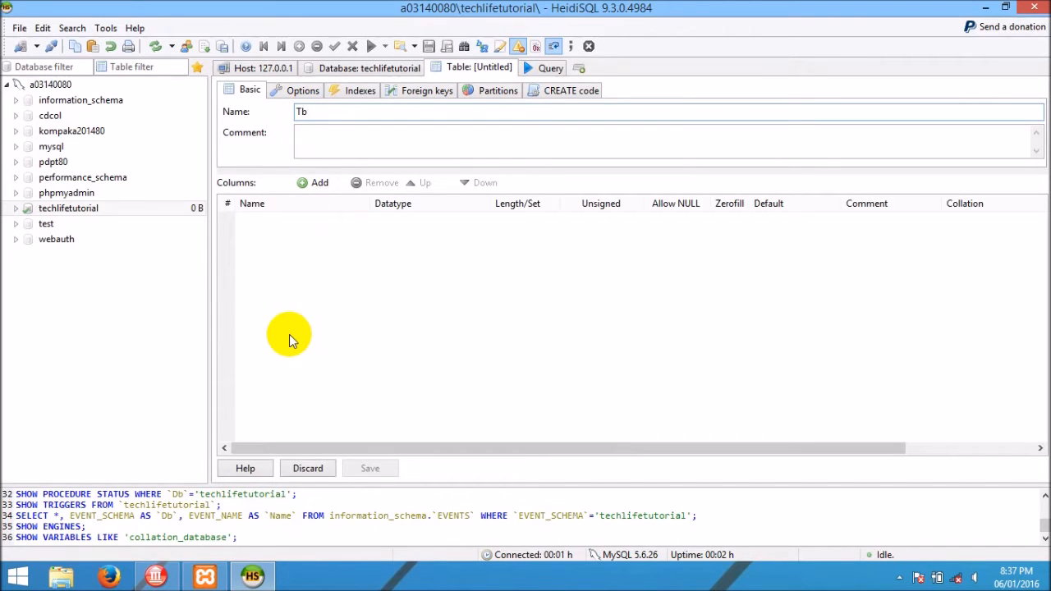
{"action": "type", "text": "Karyawan"}
Step: Add a first column named id_karyawan to the TbKaryawan table
{"action": "left_click", "coordinate": [326, 191]}
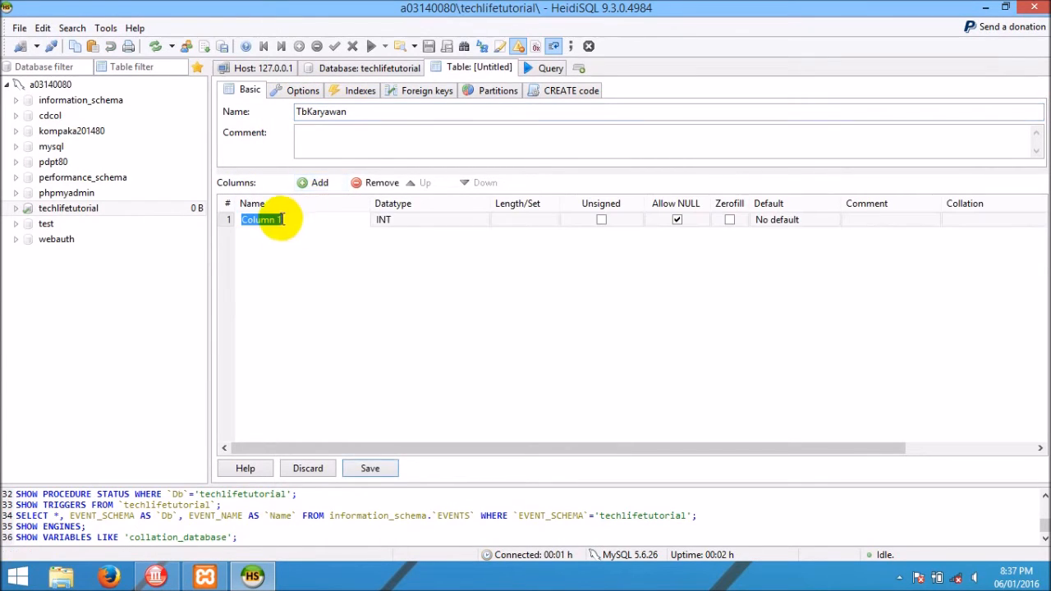
{"action": "type", "text": "id_k"}
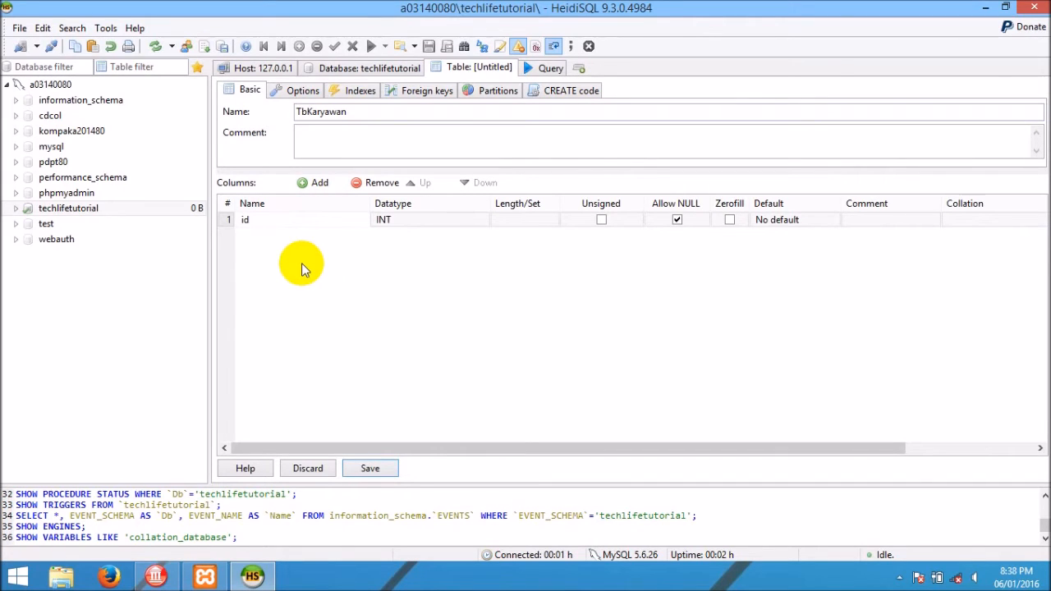
{"action": "key", "text": "BackSpace"}
{"action": "key", "text": "BackSpace"}
{"action": "key", "text": "BackSpace"}
{"action": "type", "text": "karyawa"}
{"action": "key", "text": "Return"}
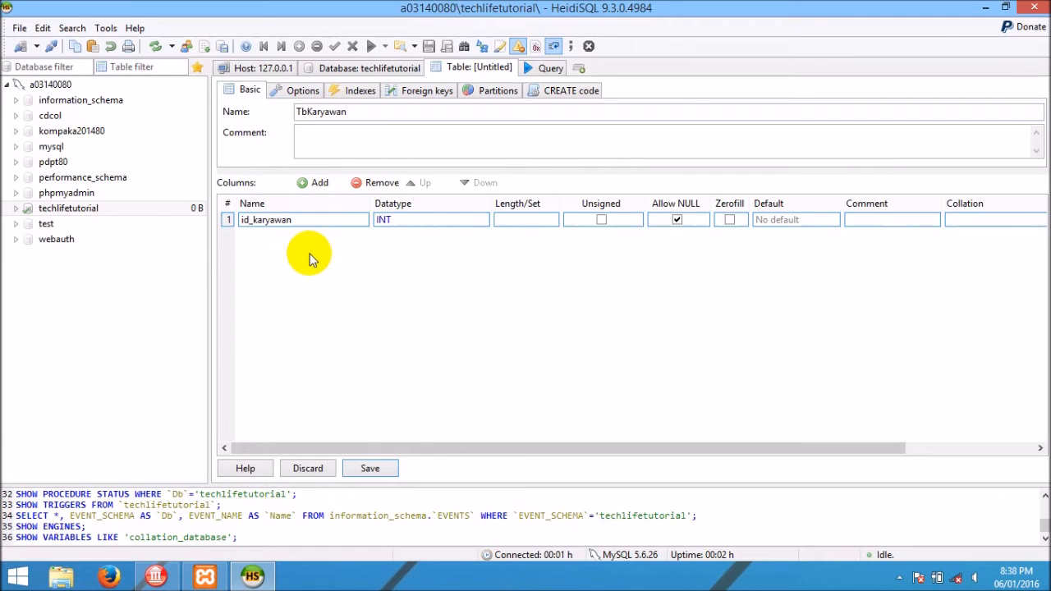
Step: Look through the available datatypes for the id_karyawan column and choose INT
{"action": "left_click", "coordinate": [406, 219]}
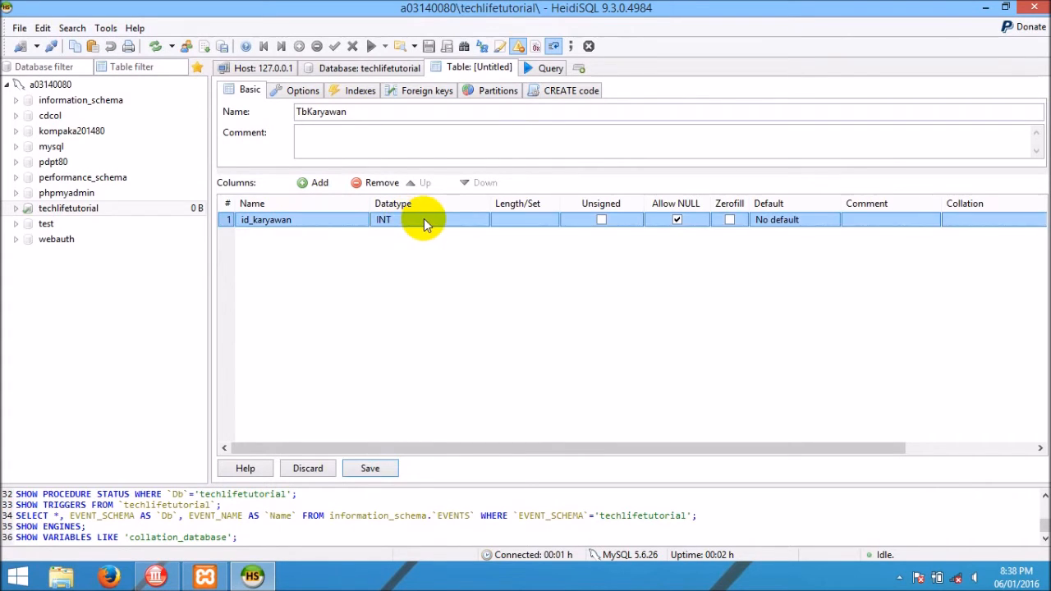
{"action": "left_click", "coordinate": [424, 218]}
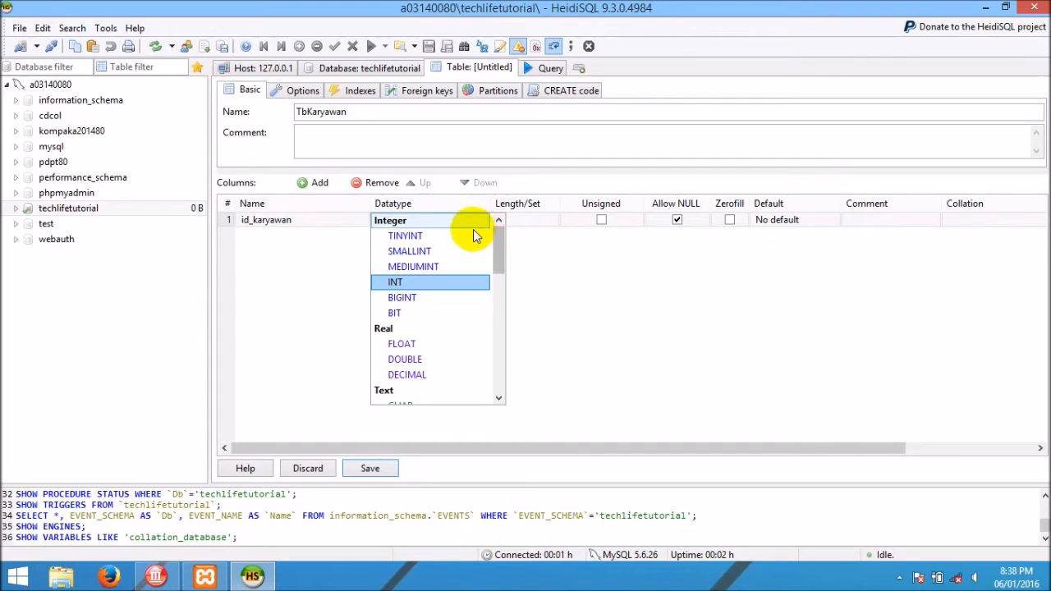
{"action": "left_click_drag", "start_coordinate": [499, 258], "coordinate": [488, 380]}
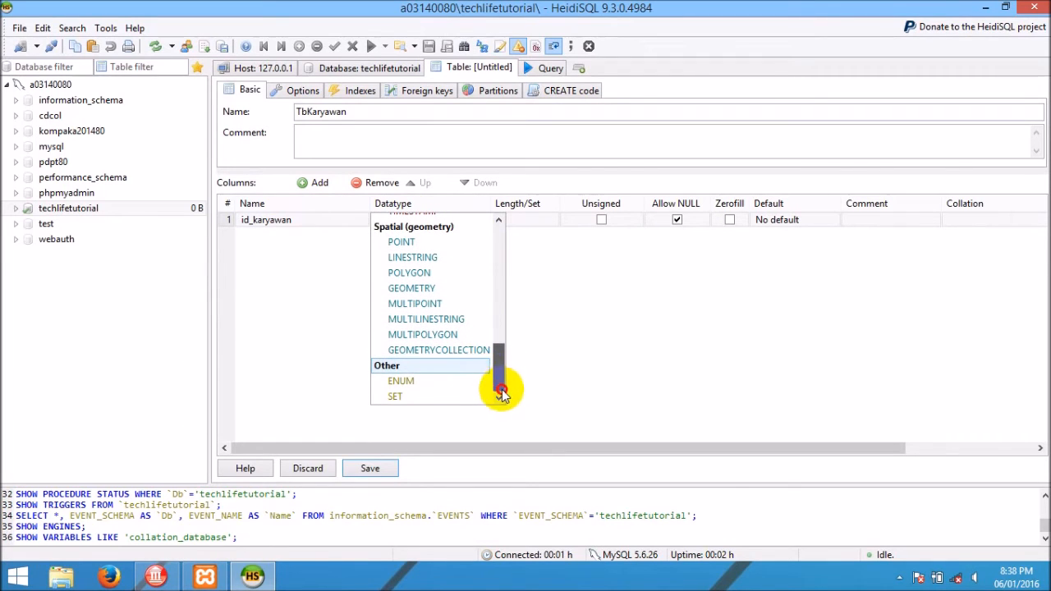
{"action": "left_click_drag", "start_coordinate": [498, 304], "coordinate": [499, 240]}
{"action": "left_click", "coordinate": [419, 260]}
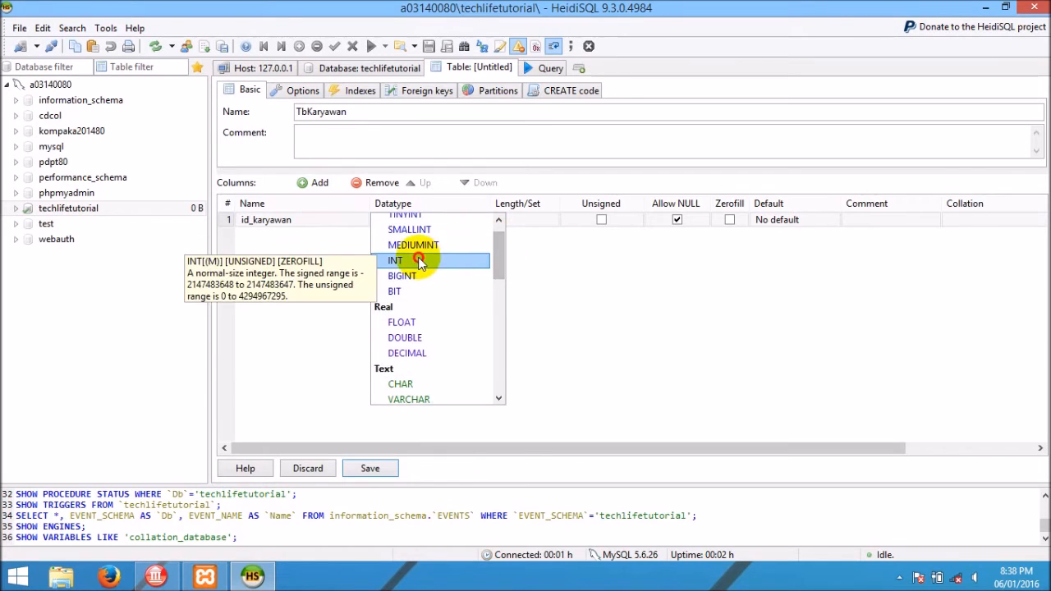
Step: Add a second column named Nm_karyawan with datatype VARCHAR and length 50 to the TbKaryawan table
{"action": "left_click", "coordinate": [319, 182]}
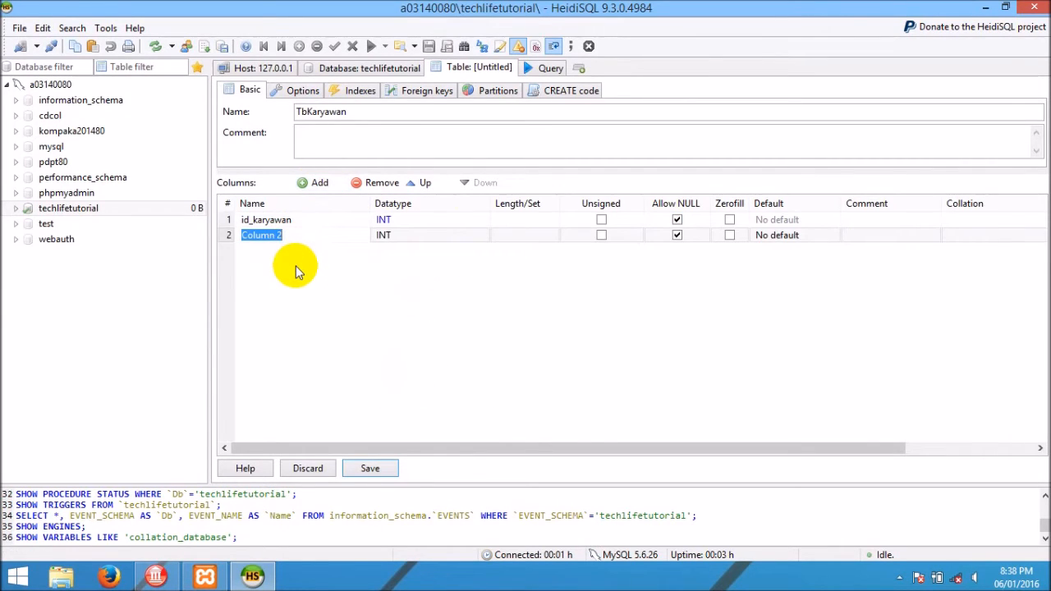
{"action": "type", "text": "Nm_karyawan"}
{"action": "left_click", "coordinate": [359, 223]}
{"action": "left_click", "coordinate": [380, 235]}
{"action": "left_click", "coordinate": [499, 237]}
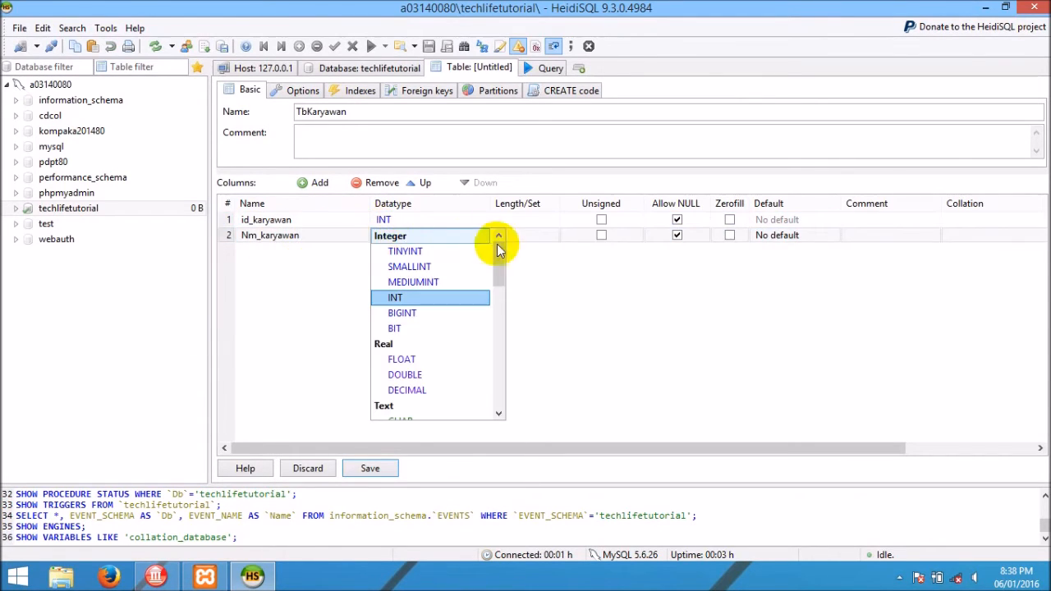
{"action": "left_click_drag", "start_coordinate": [500, 258], "coordinate": [499, 302]}
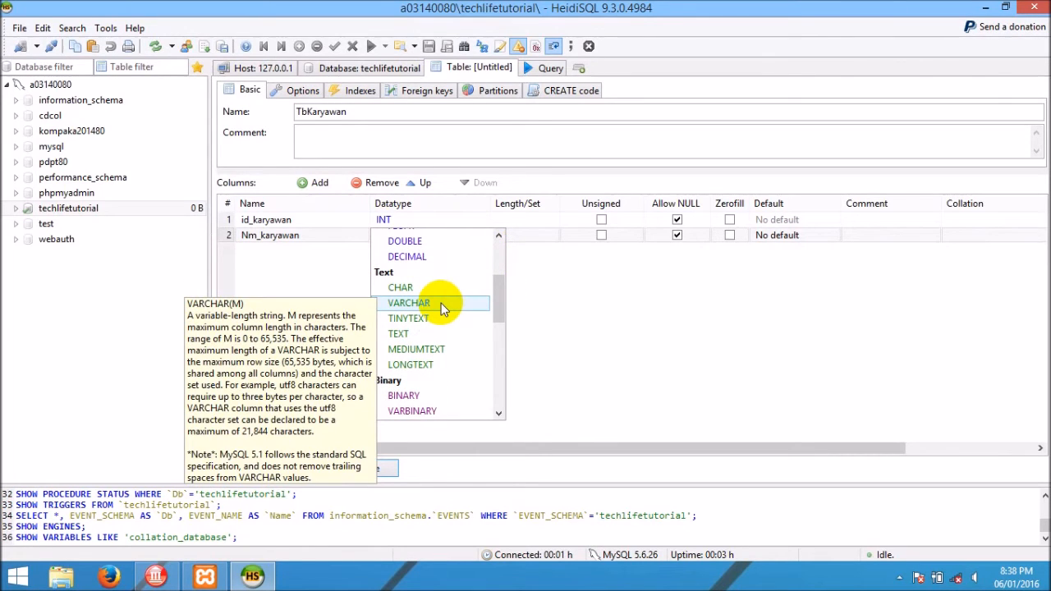
{"action": "left_click", "coordinate": [441, 303]}
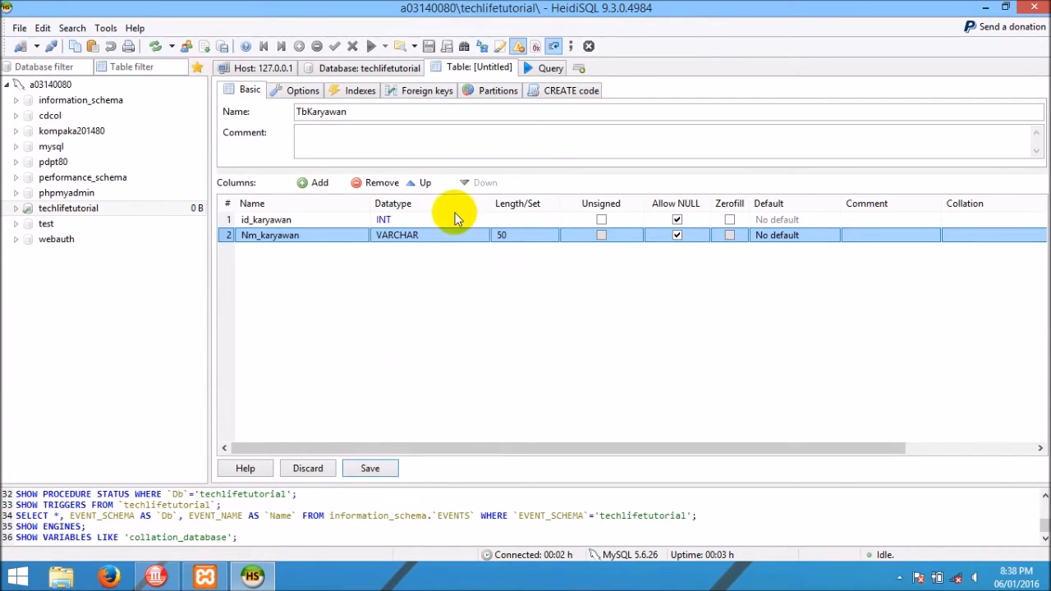
{"action": "left_click", "coordinate": [518, 234]}
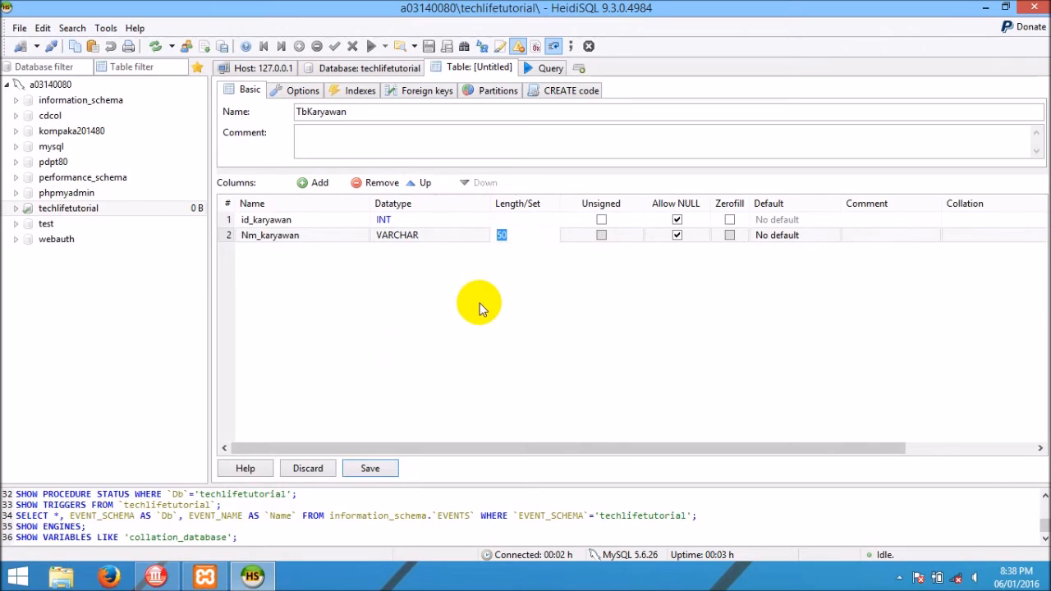
{"action": "type", "text": "50"}
{"action": "left_click", "coordinate": [466, 306]}
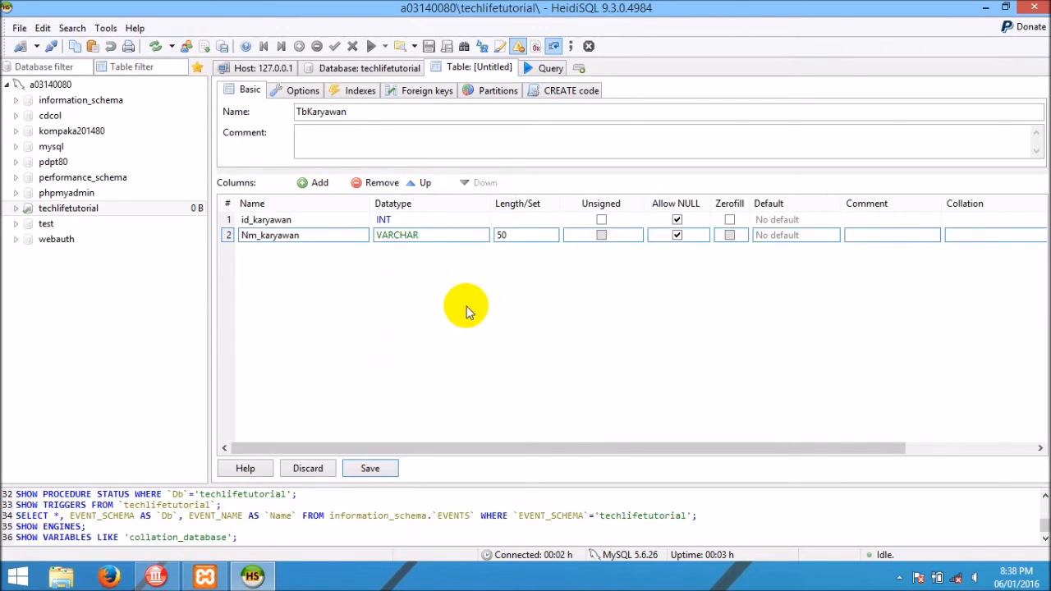
Step: Add a third column named Tgl_lahir_karyawan and set its datatype to DATE
{"action": "left_click", "coordinate": [318, 183]}
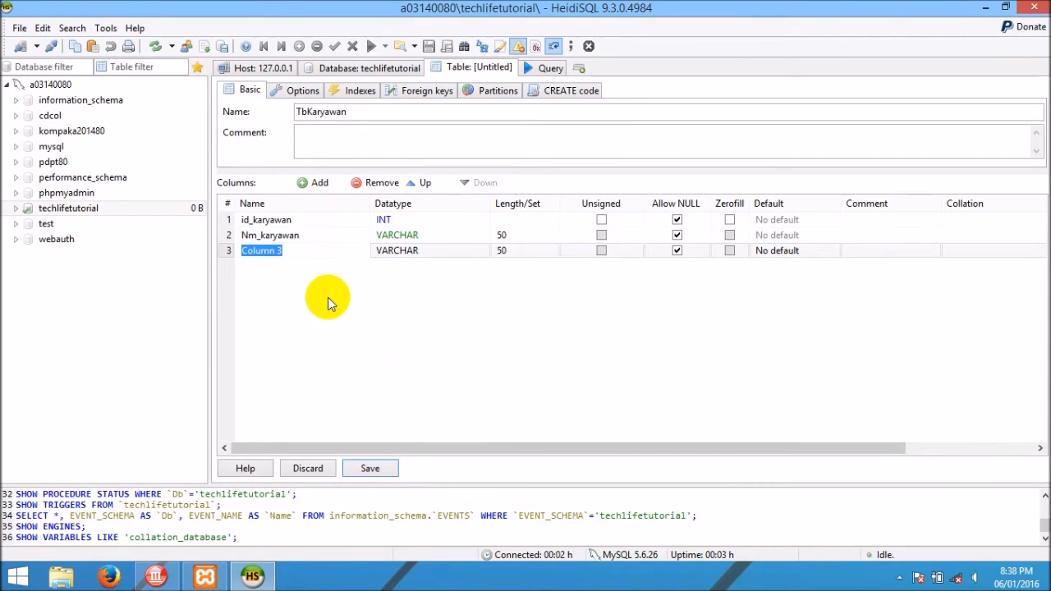
{"action": "type", "text": "Tgl_lahir_karyawan"}
{"action": "left_click", "coordinate": [471, 253]}
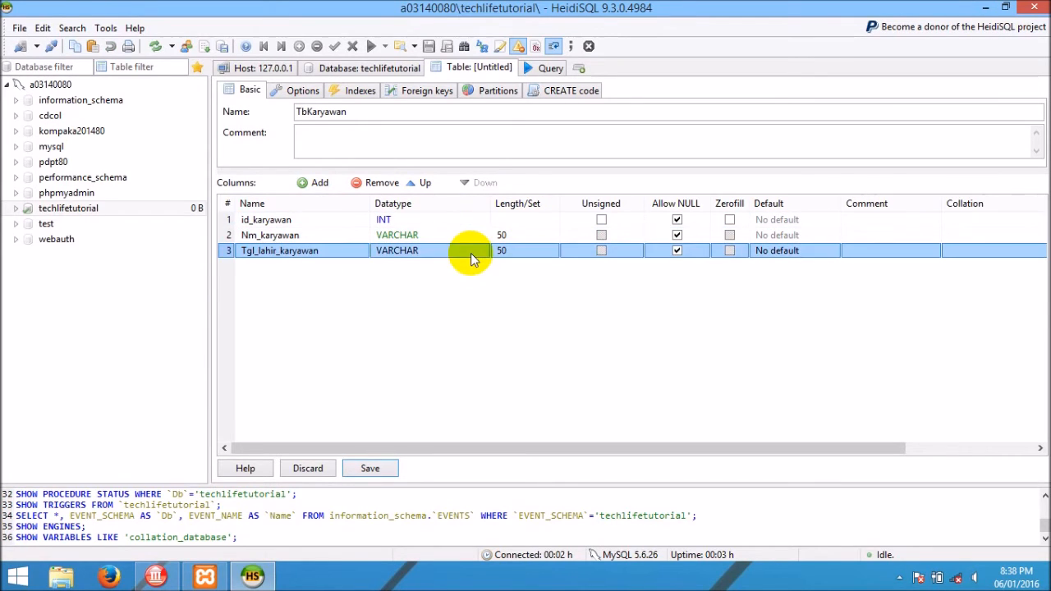
{"action": "left_click", "coordinate": [472, 253]}
{"action": "left_click_drag", "start_coordinate": [496, 291], "coordinate": [499, 348]}
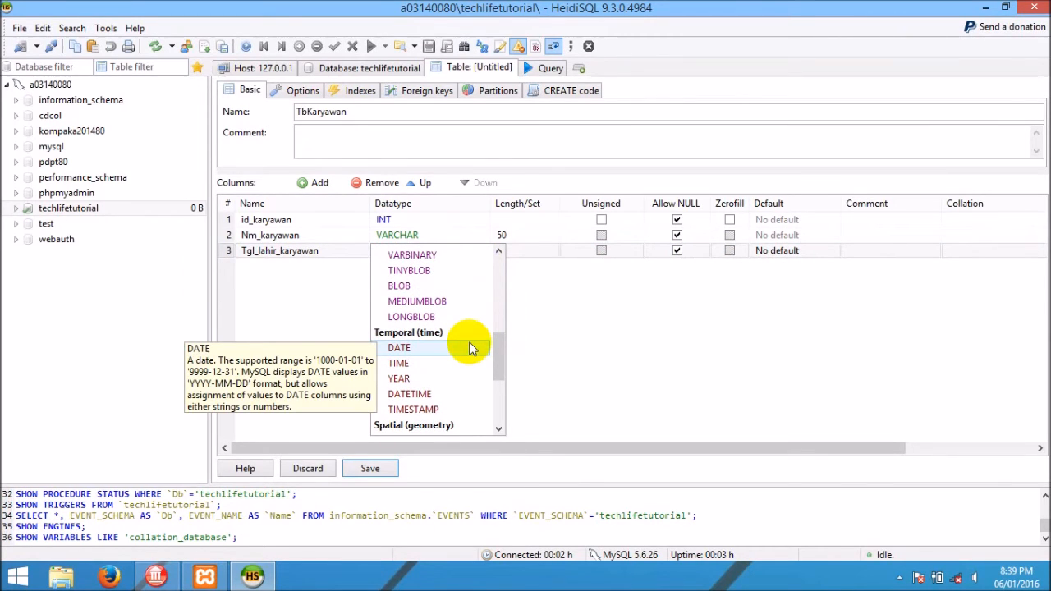
{"action": "left_click", "coordinate": [471, 348]}
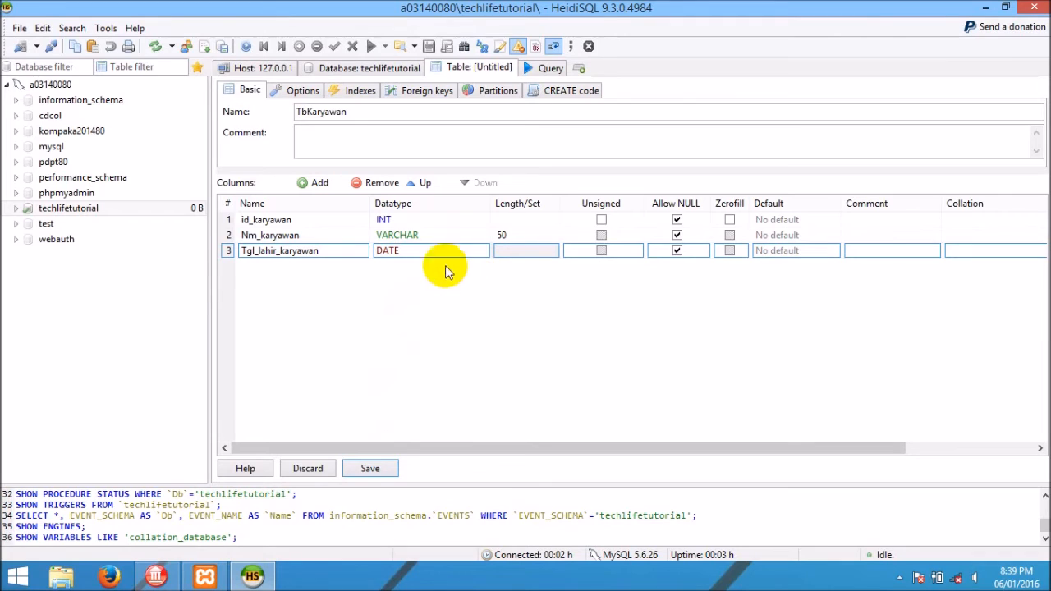
Step: Create a PRIMARY index on the id_karyawan column and save the new TbKaryawan table
{"action": "left_click", "coordinate": [230, 235]}
{"action": "left_click", "coordinate": [229, 220]}
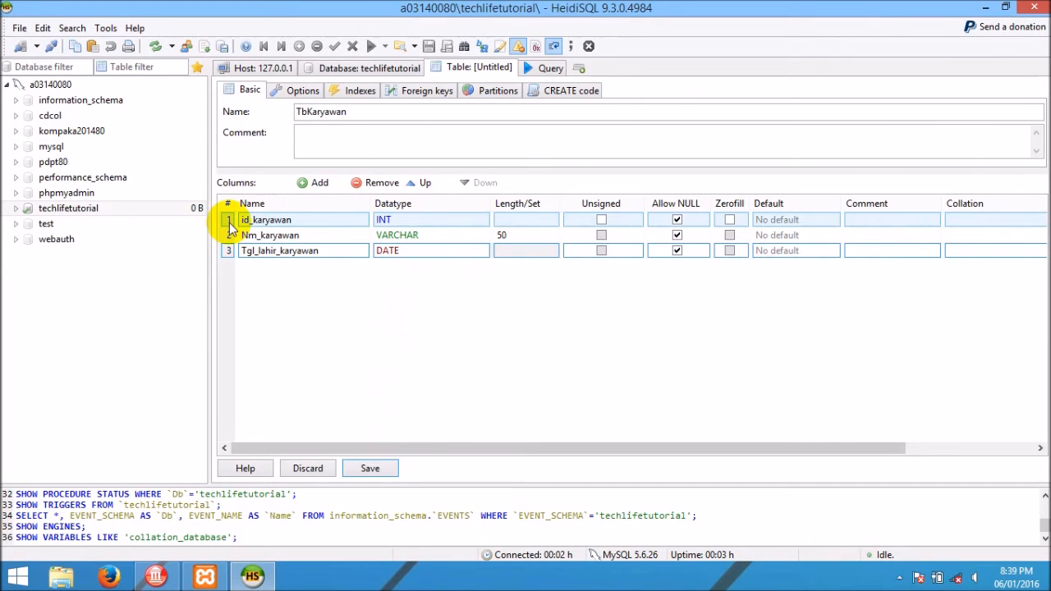
{"action": "right_click", "coordinate": [230, 226]}
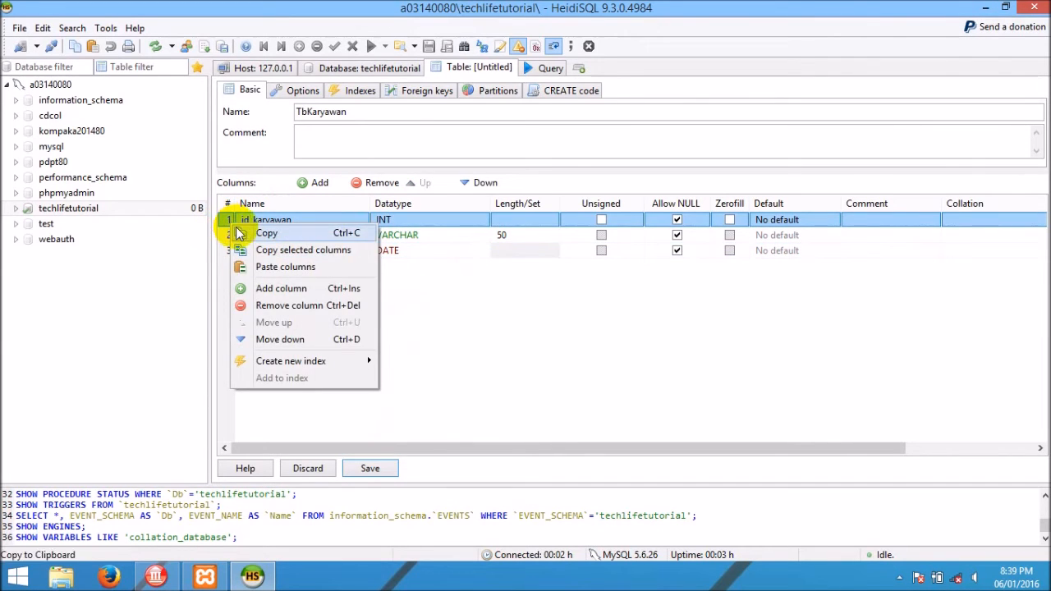
{"action": "mouse_move", "coordinate": [335, 364]}
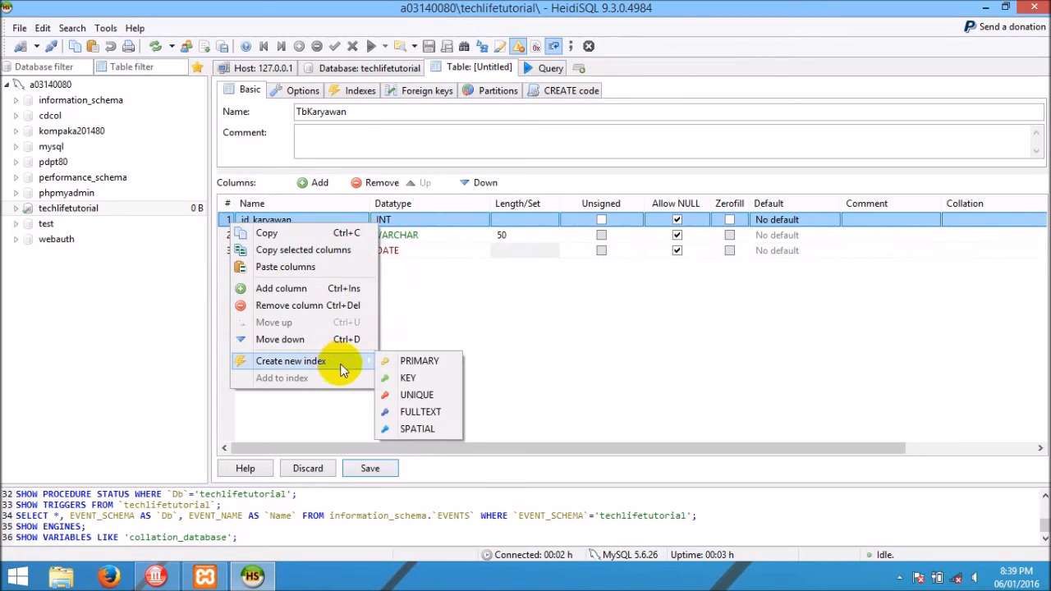
{"action": "left_click", "coordinate": [419, 362]}
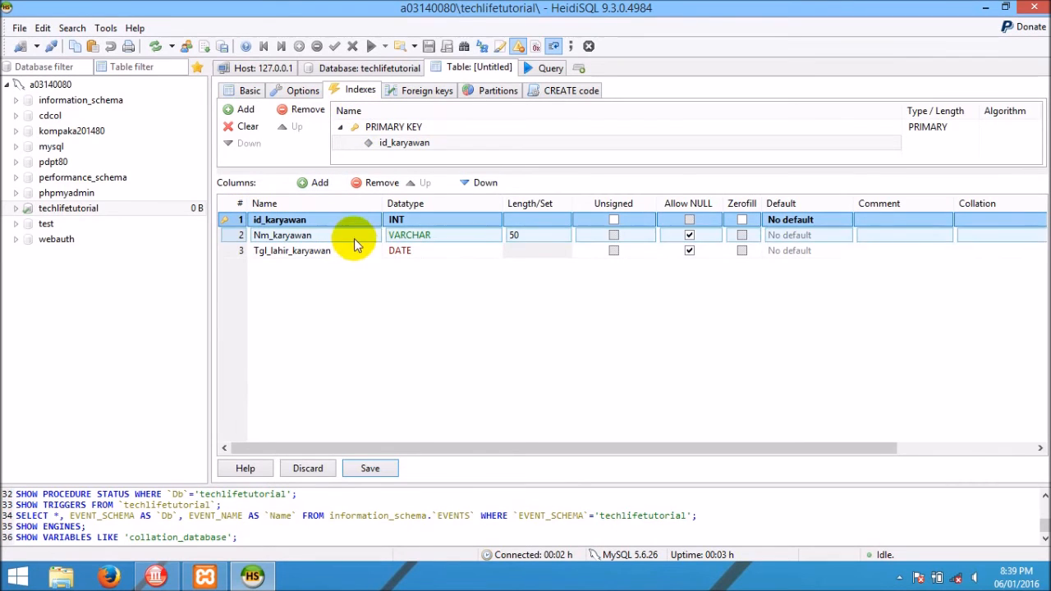
{"action": "left_click", "coordinate": [690, 224]}
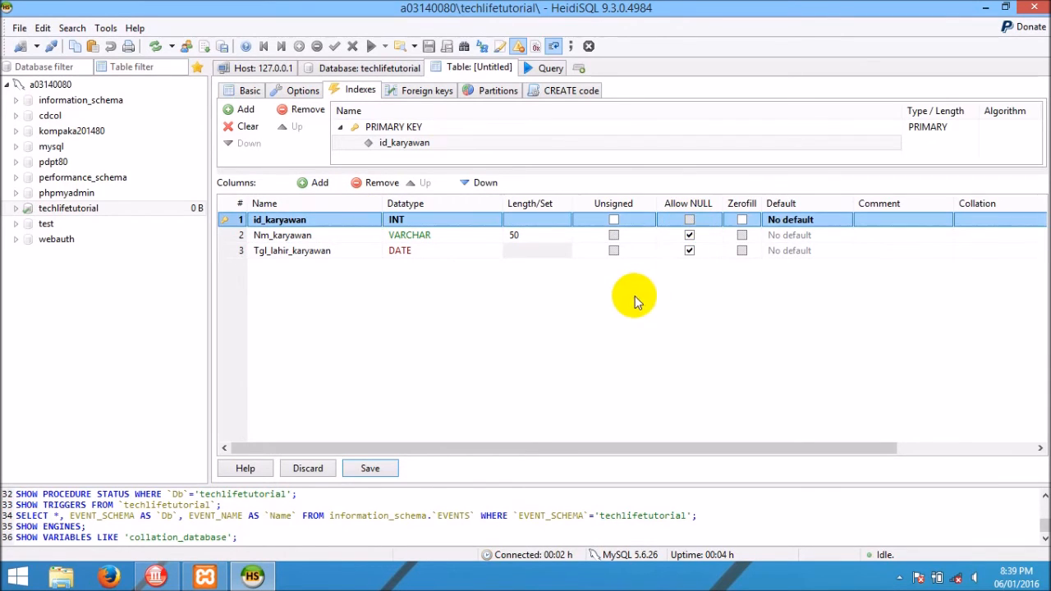
{"action": "left_click", "coordinate": [349, 469]}
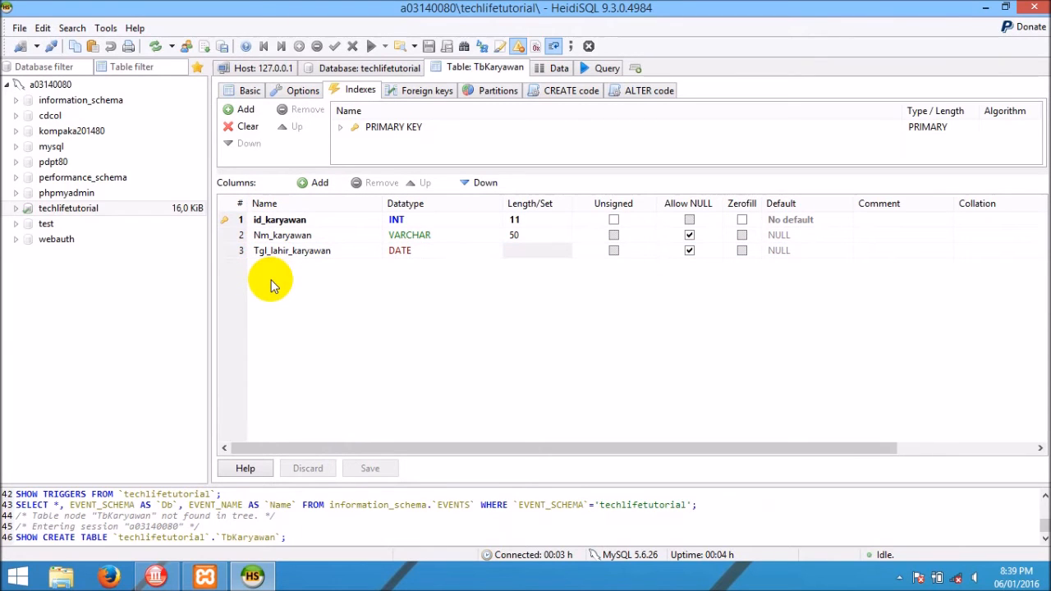
Step: Expand the techlifetutorial database, select its tbkaryawan table and show the table's data
{"action": "left_click", "coordinate": [557, 69]}
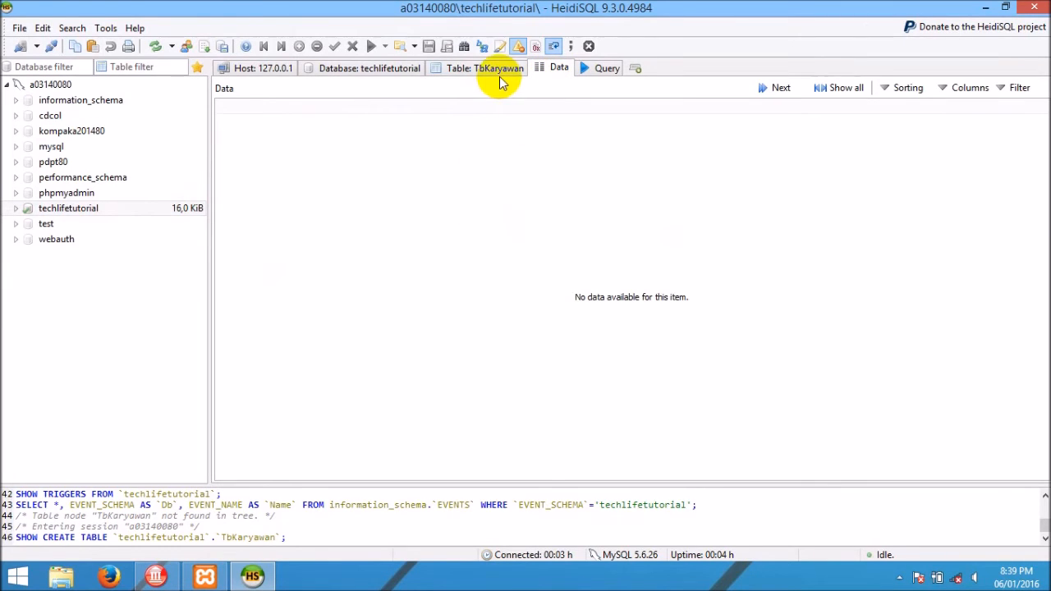
{"action": "left_click", "coordinate": [465, 71]}
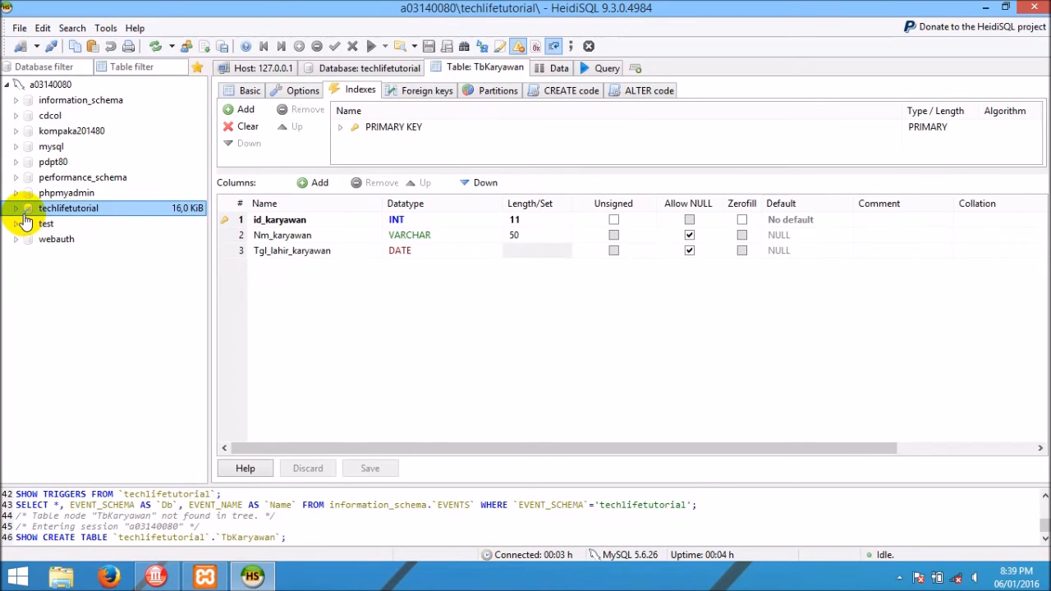
{"action": "left_click", "coordinate": [17, 207]}
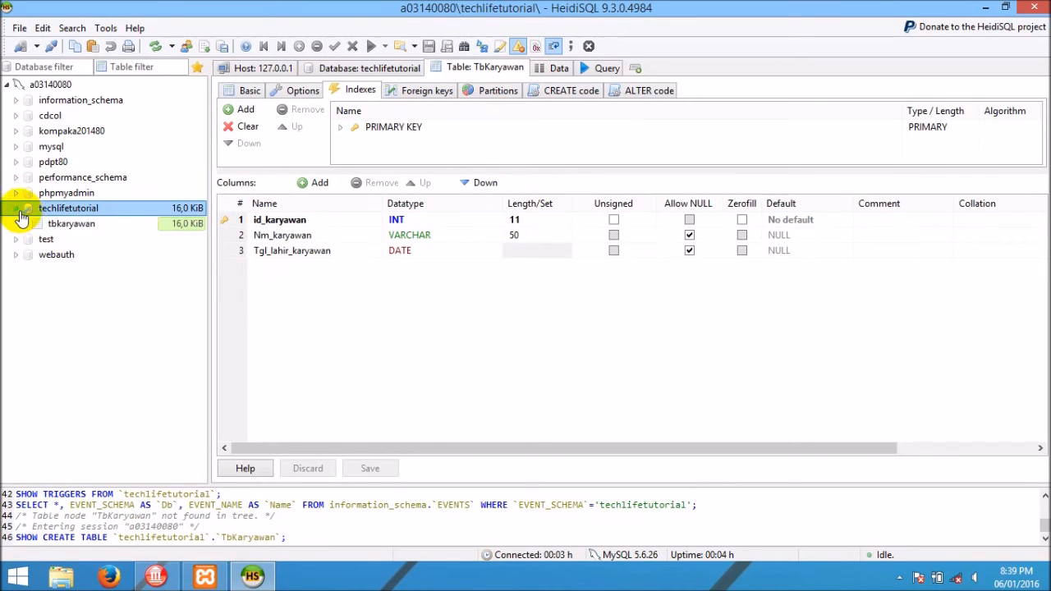
{"action": "left_click", "coordinate": [72, 224]}
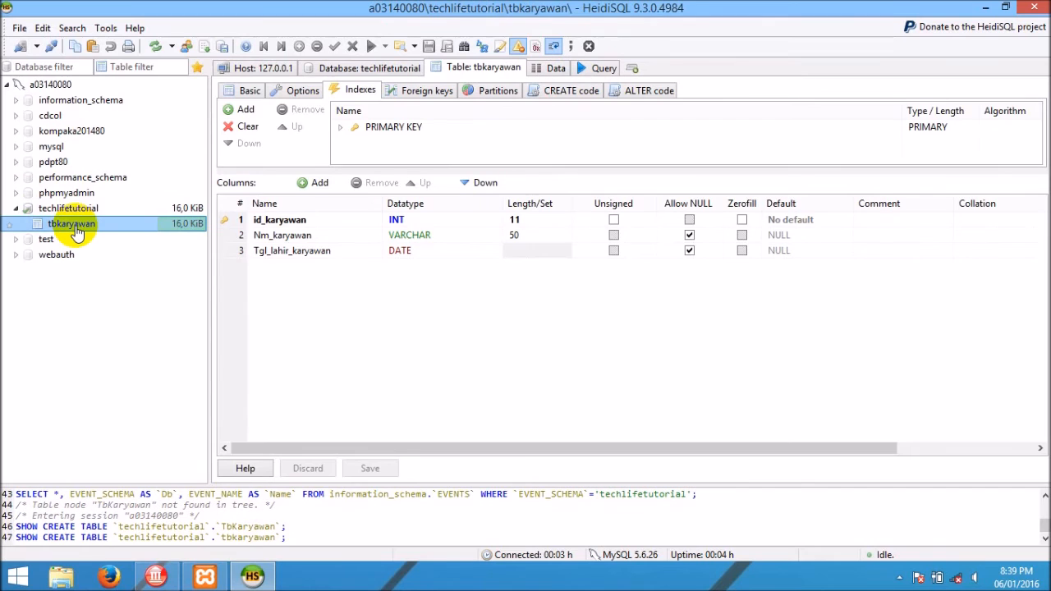
{"action": "left_click", "coordinate": [70, 210]}
{"action": "left_click", "coordinate": [84, 228]}
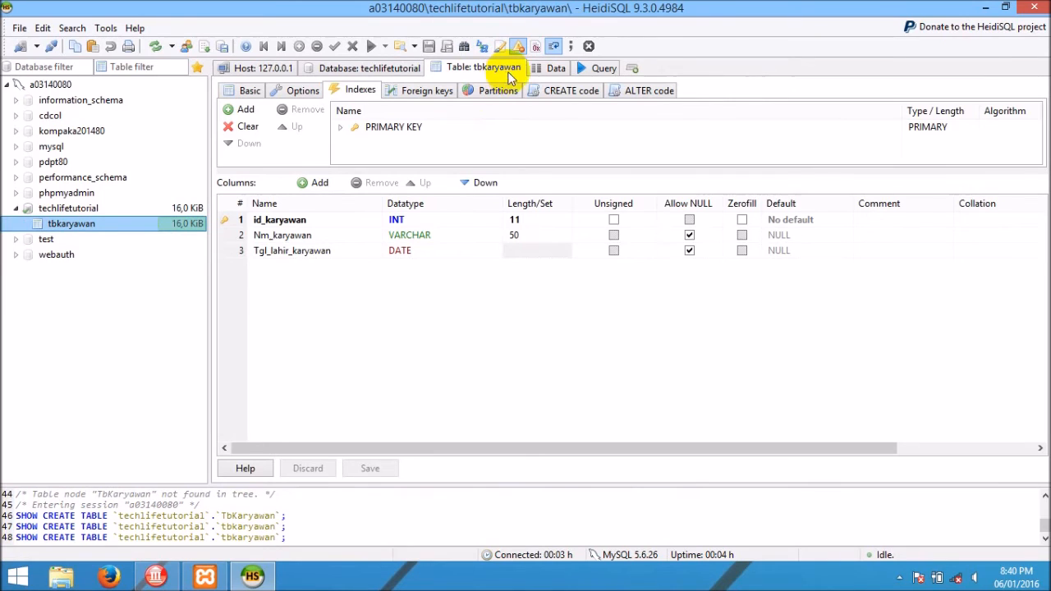
{"action": "left_click", "coordinate": [555, 69]}
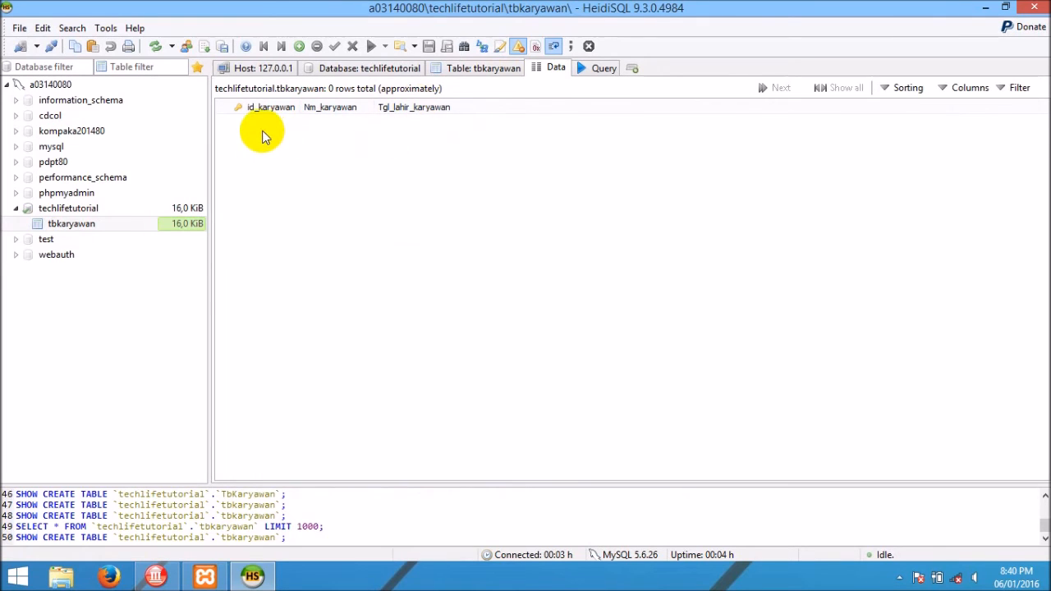
Step: Insert a first row into tbkaryawan with id_karyawan 1 and fill in the employee's name under Nm_karyawan
{"action": "left_click", "coordinate": [298, 53]}
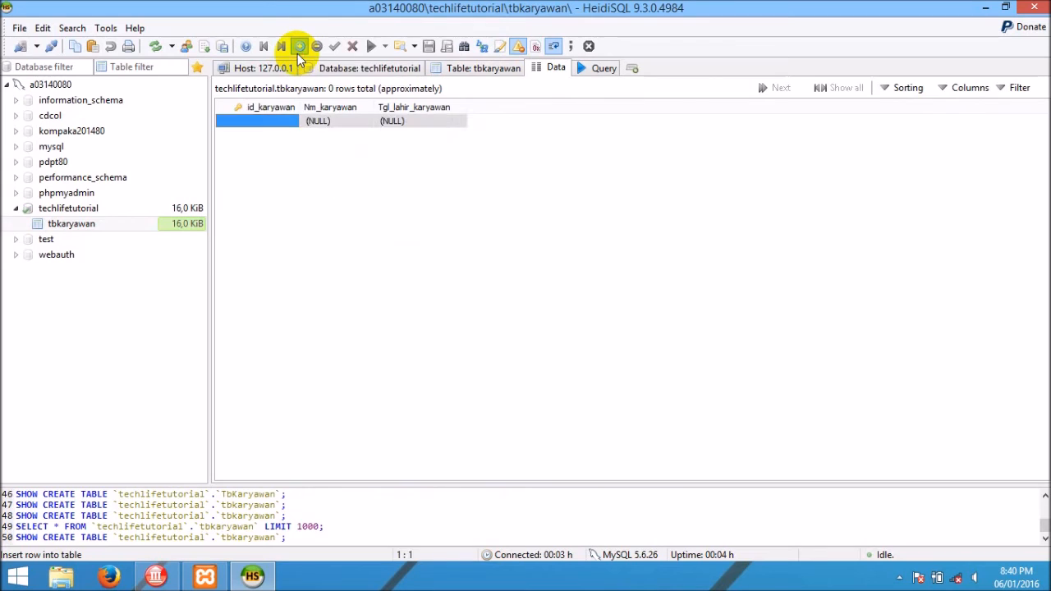
{"action": "double_click", "coordinate": [251, 123]}
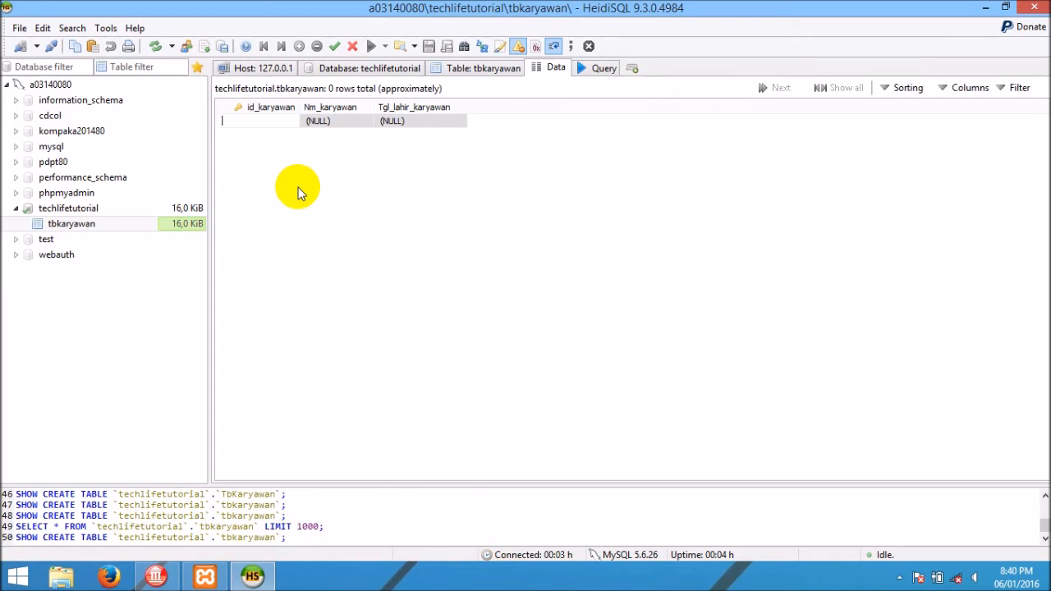
{"action": "type", "text": "1"}
{"action": "left_click", "coordinate": [335, 123]}
{"action": "double_click", "coordinate": [337, 125]}
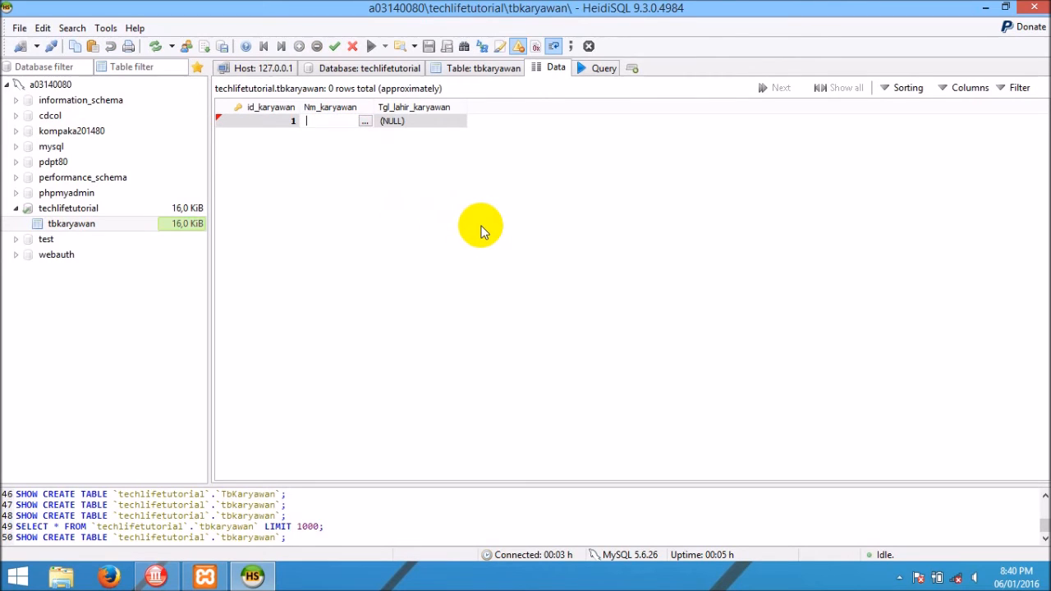
{"action": "type", "text": "Dian"}
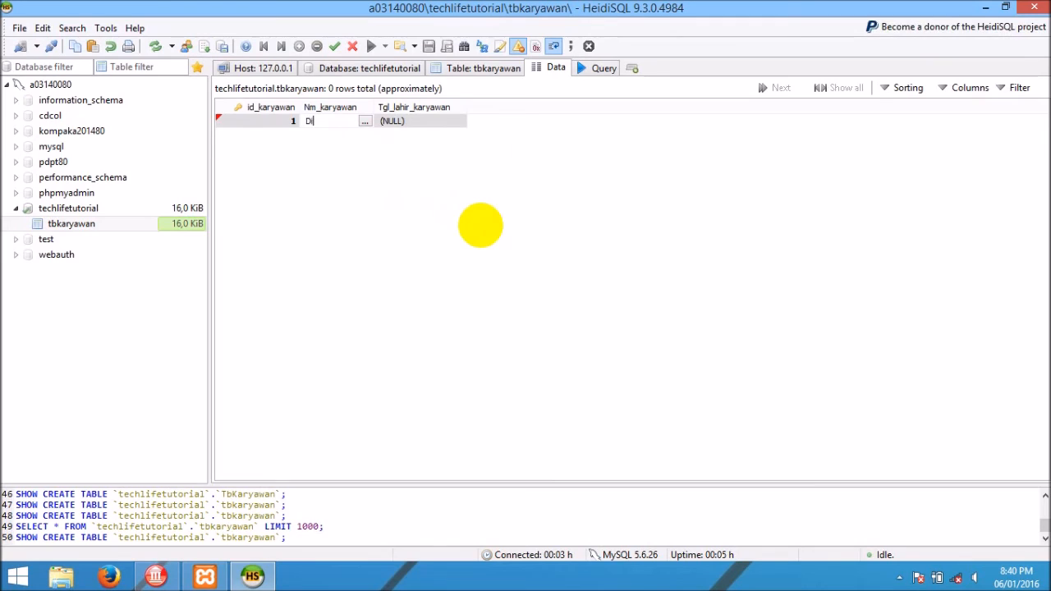
Step: Enter the employee's birth date under Tgl_lahir_karyawan in the first row and post the row to the table
{"action": "double_click", "coordinate": [423, 121]}
{"action": "left_click", "coordinate": [437, 123]}
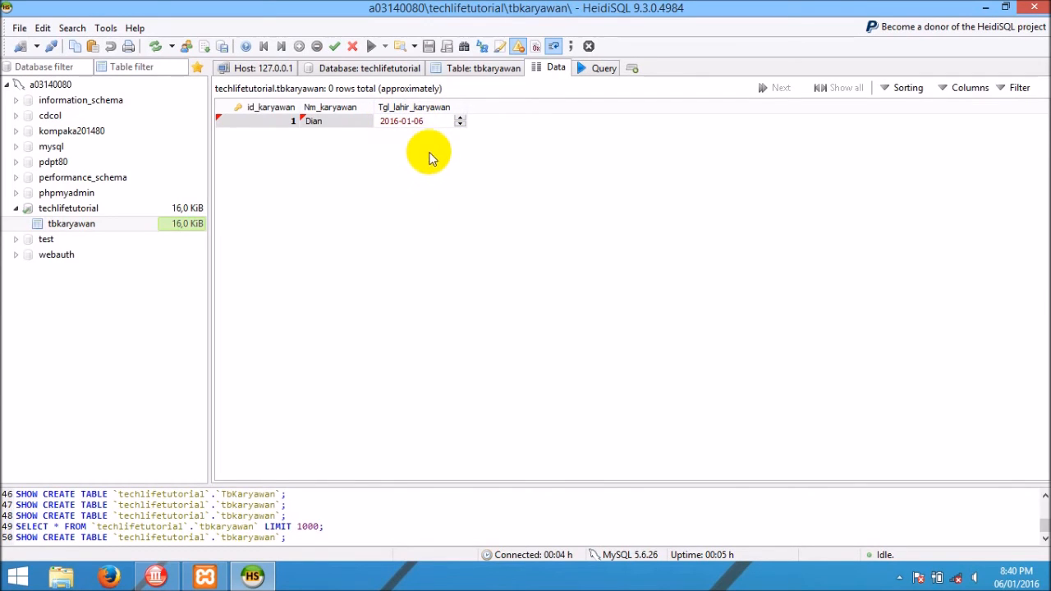
{"action": "left_click", "coordinate": [433, 122]}
{"action": "left_click_drag", "start_coordinate": [433, 121], "coordinate": [369, 122]}
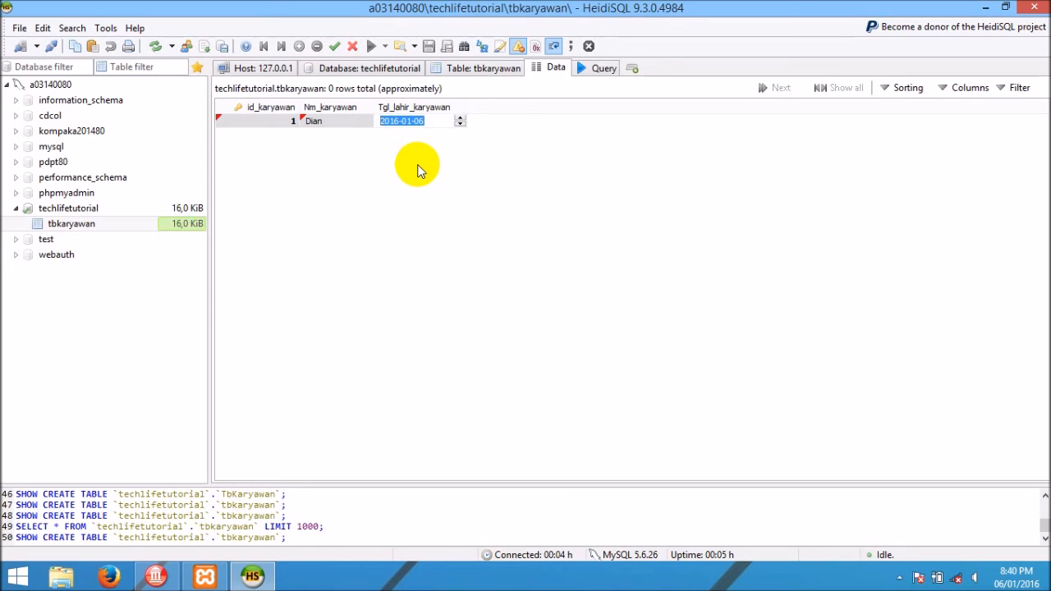
{"action": "type", "text": "1996-01-0"}
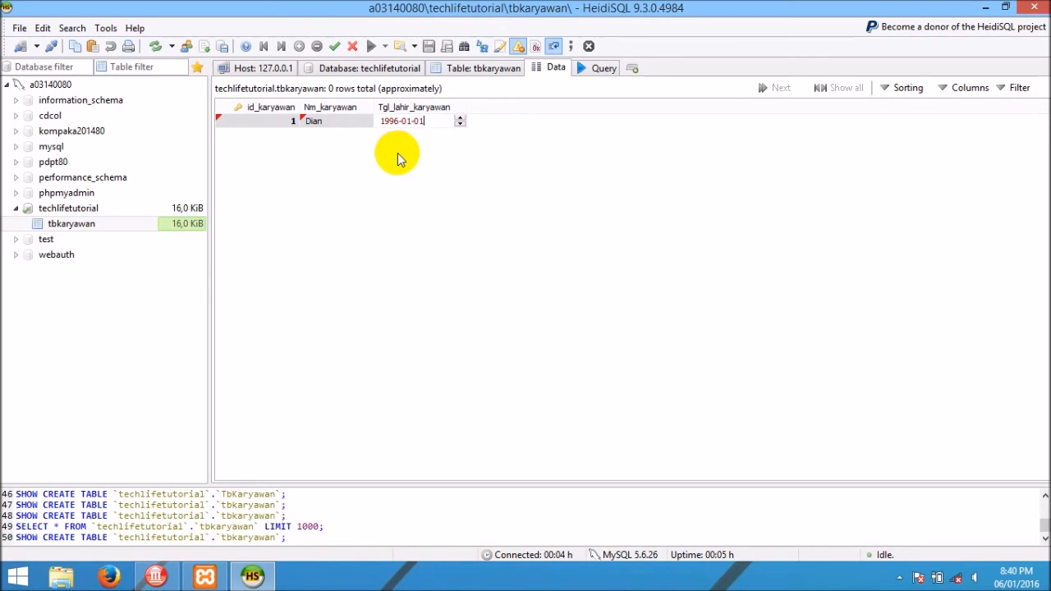
{"action": "left_click", "coordinate": [399, 154]}
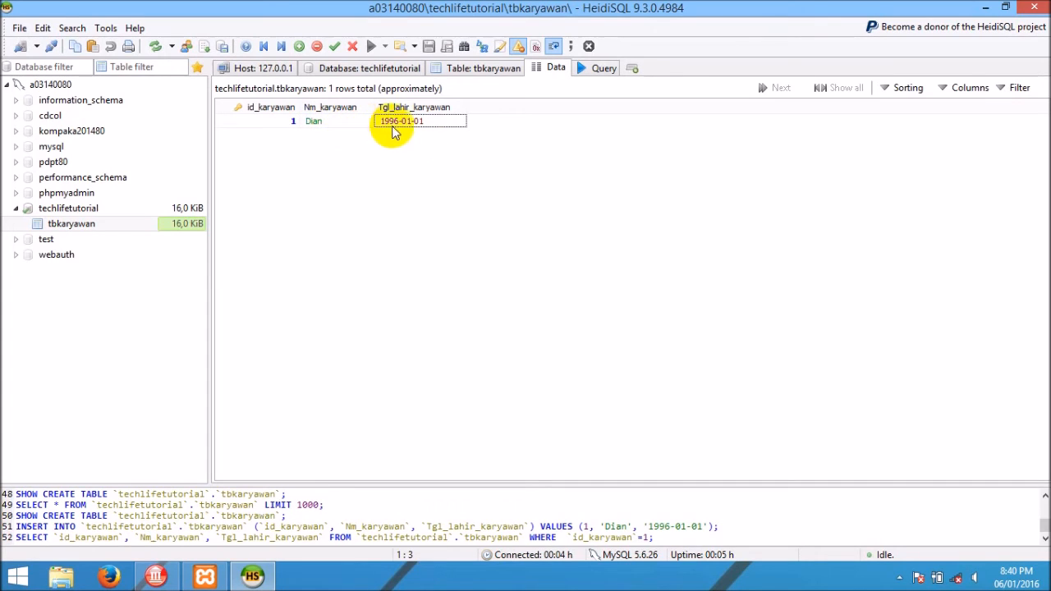
Step: Insert a second row into tbkaryawan with id_karyawan 2 and the placeholder Nm_karyawan text "Coba Saja"
{"action": "left_click", "coordinate": [304, 47]}
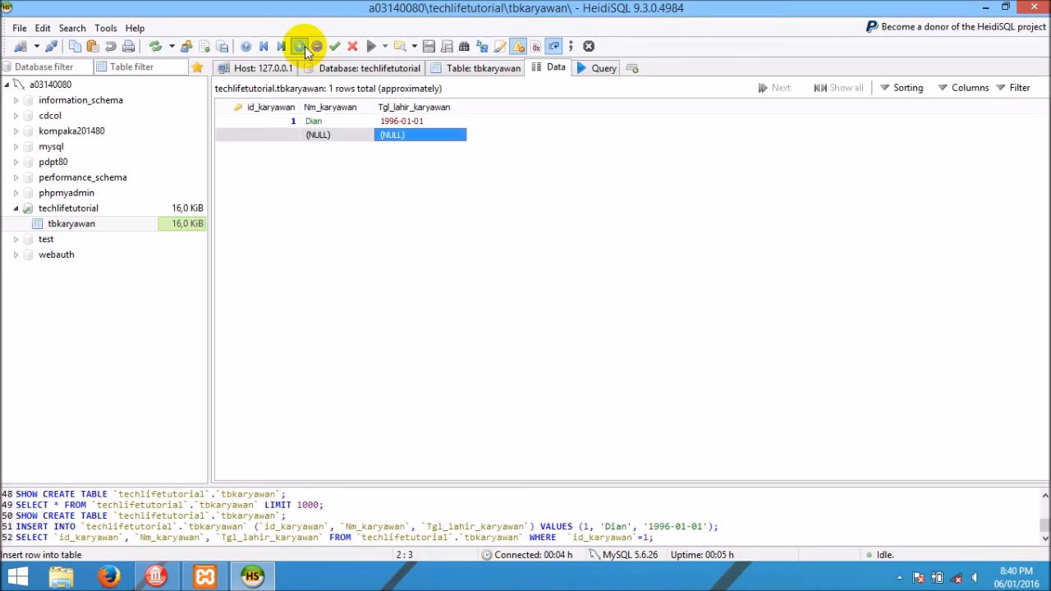
{"action": "left_click", "coordinate": [291, 137]}
{"action": "left_click", "coordinate": [290, 136]}
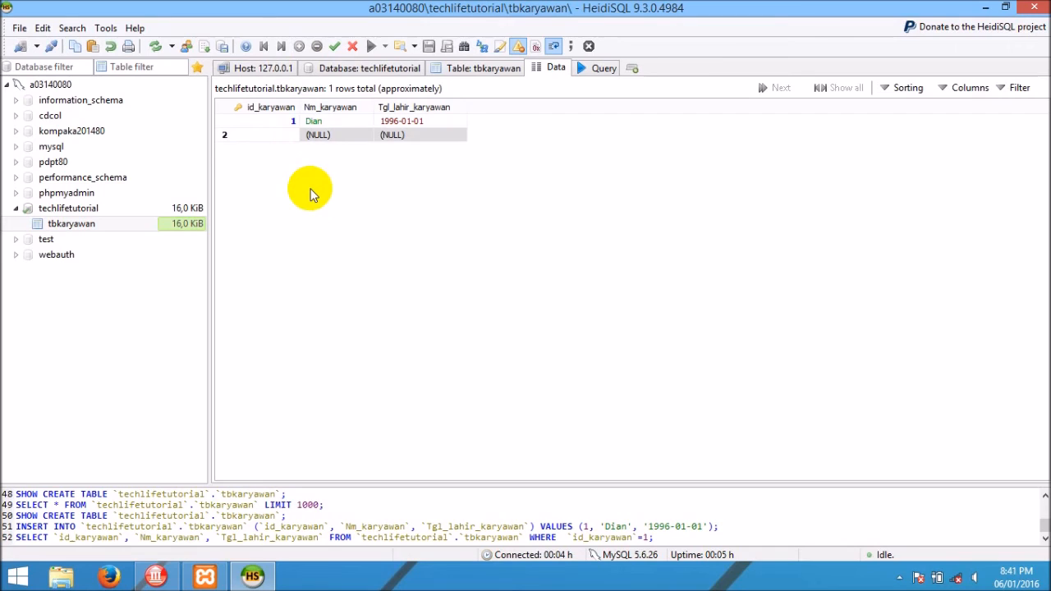
{"action": "left_click", "coordinate": [359, 137]}
{"action": "left_click", "coordinate": [359, 138]}
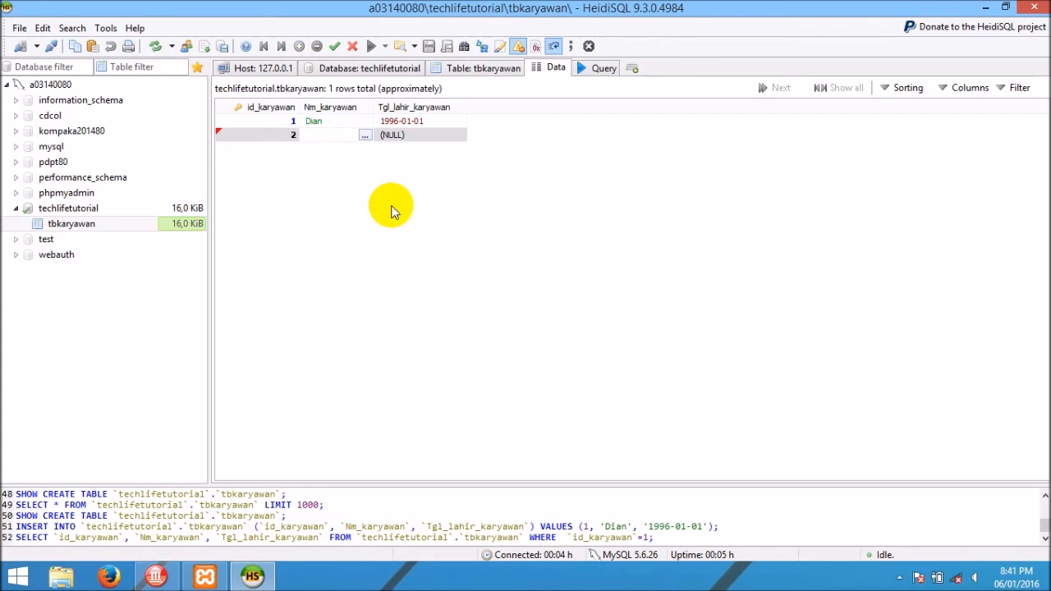
{"action": "type", "text": "Coba Saja"}
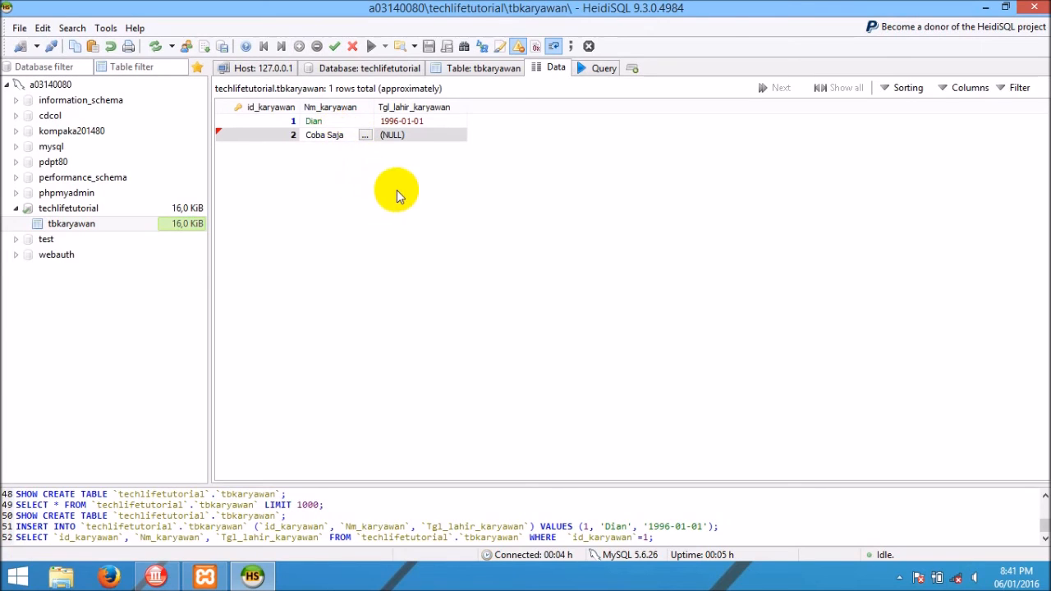
{"action": "key", "text": "Tab"}
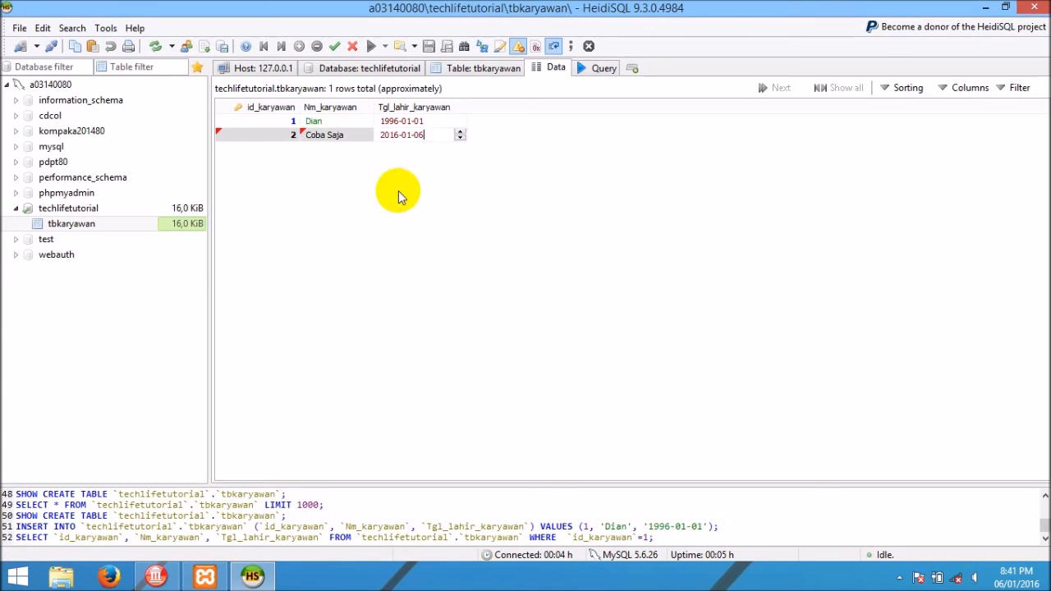
Step: Replace the default date under Tgl_lahir_karyawan in the second row with the employee's birth date and post the row
{"action": "left_click", "coordinate": [429, 135]}
{"action": "left_click_drag", "start_coordinate": [429, 134], "coordinate": [382, 135]}
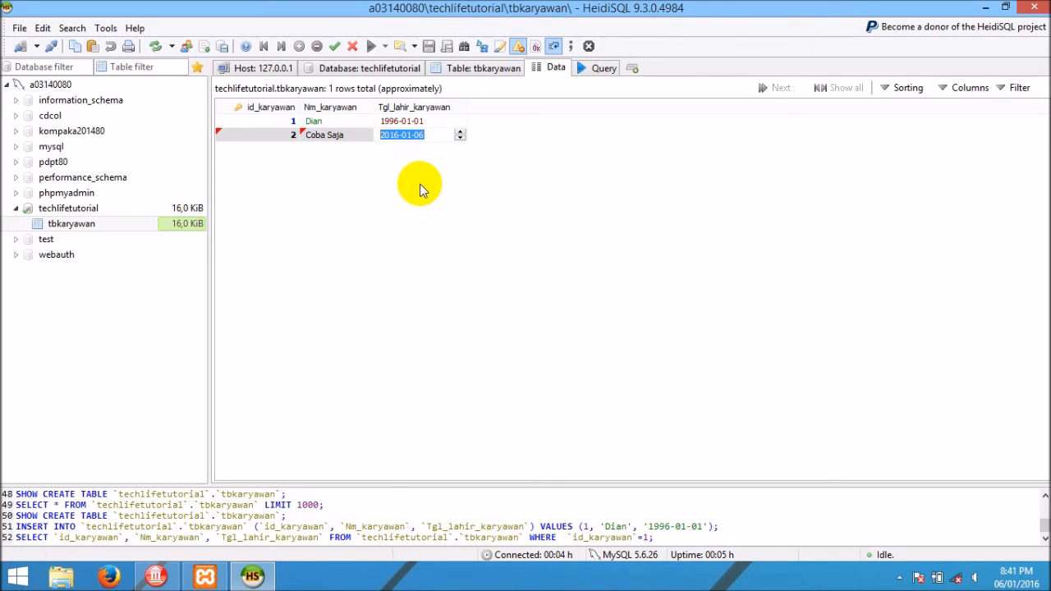
{"action": "type", "text": "1997-"}
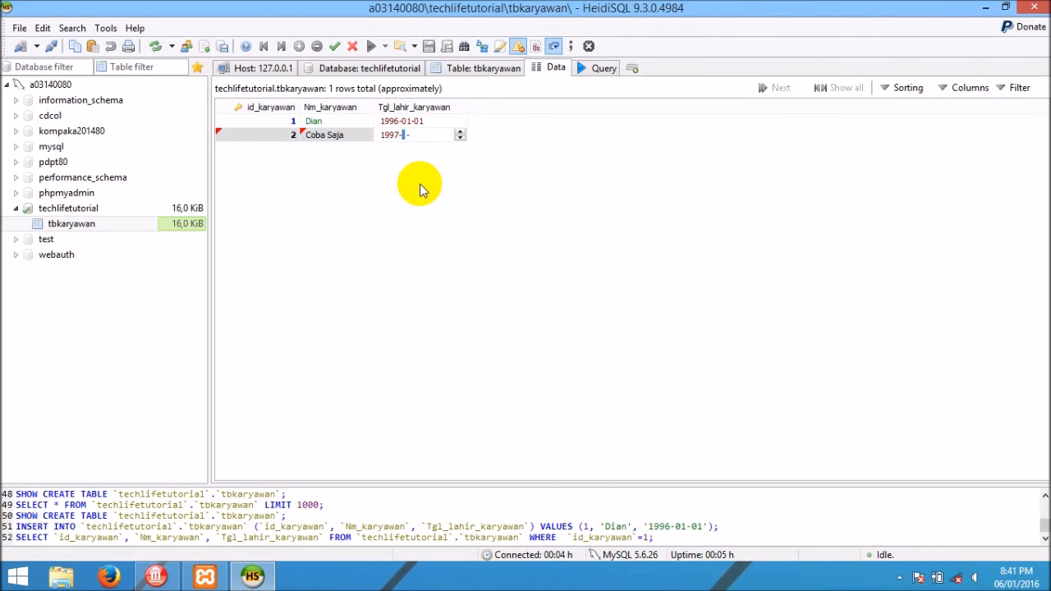
{"action": "type", "text": "1"}
{"action": "key", "text": "Return"}
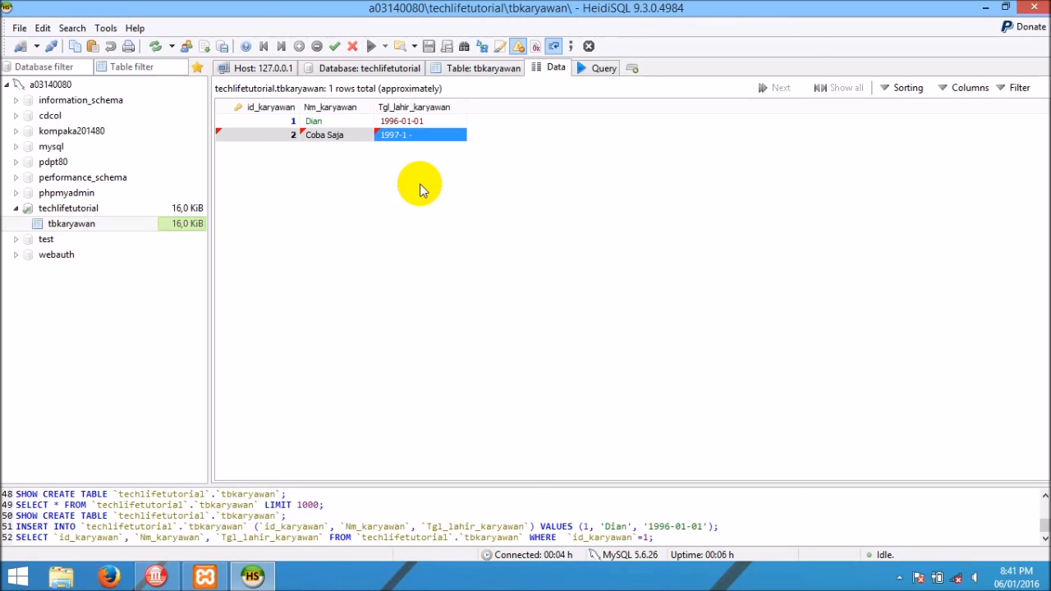
{"action": "double_click", "coordinate": [411, 135]}
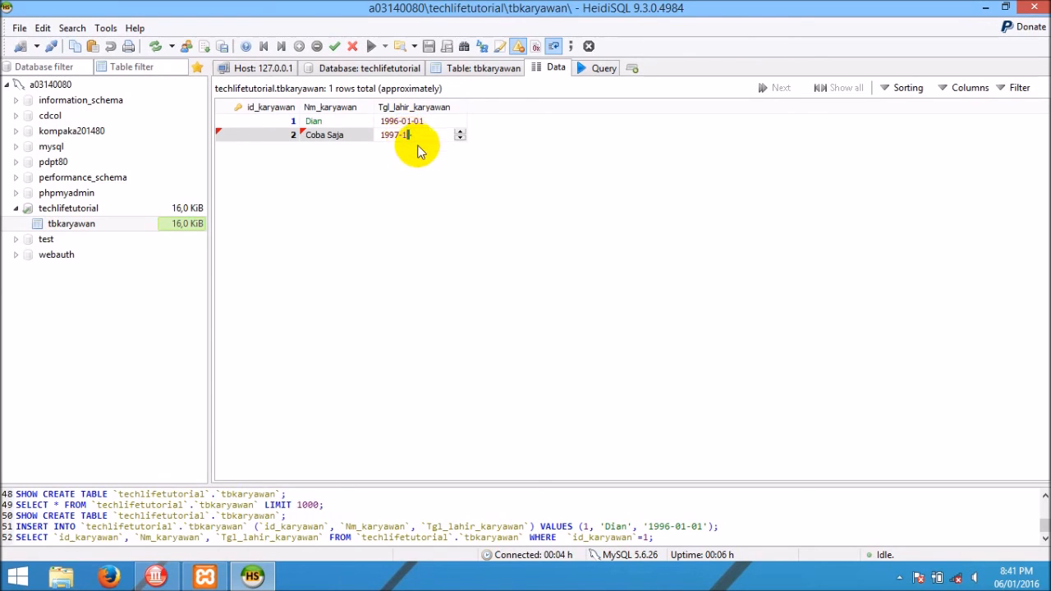
{"action": "key", "text": "BackSpace"}
{"action": "type", "text": "02-02"}
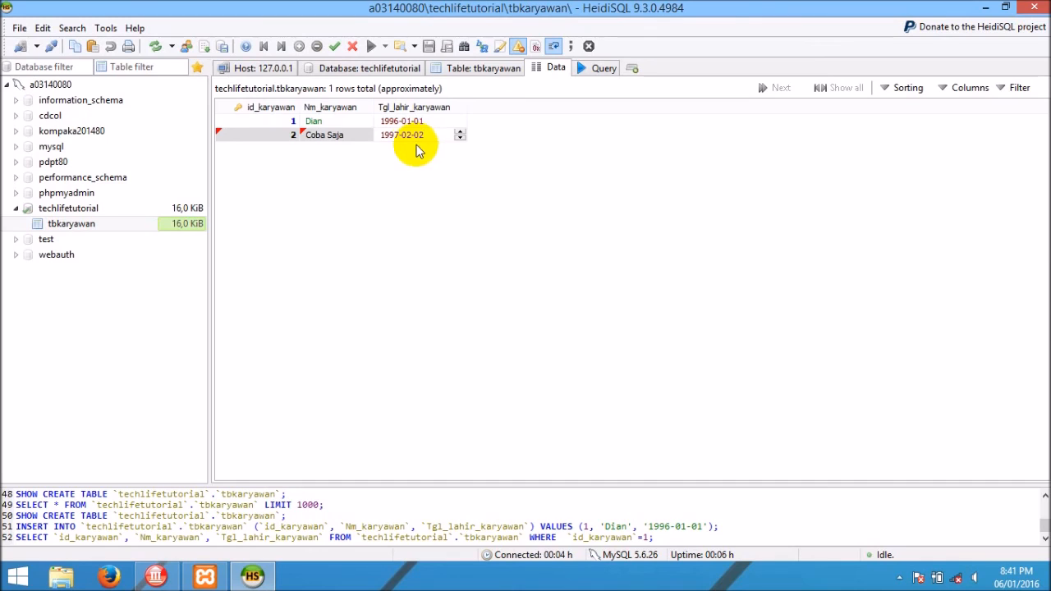
{"action": "double_click", "coordinate": [402, 135]}
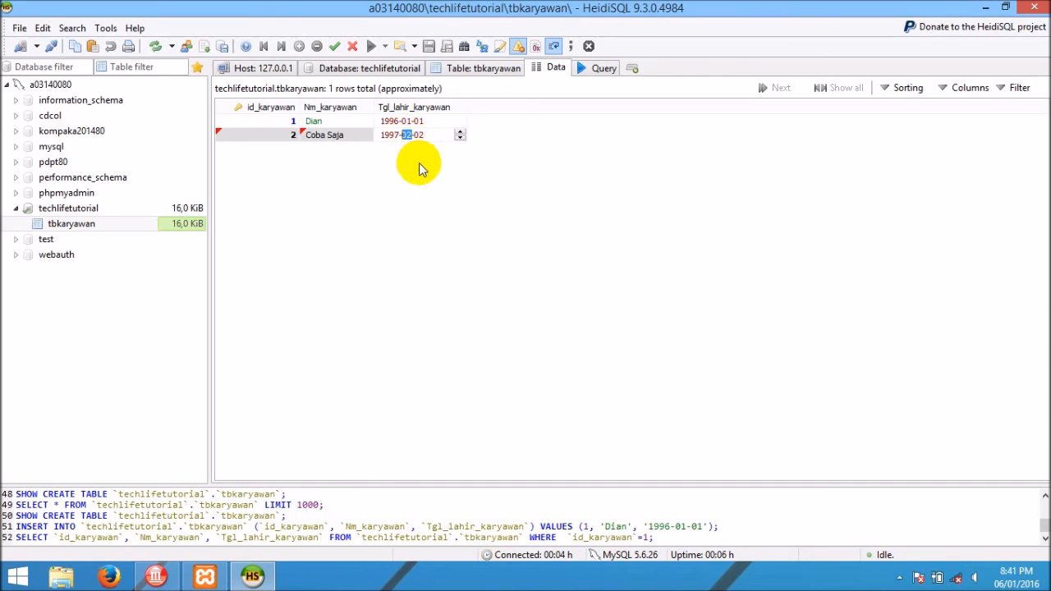
{"action": "key", "text": "Return"}
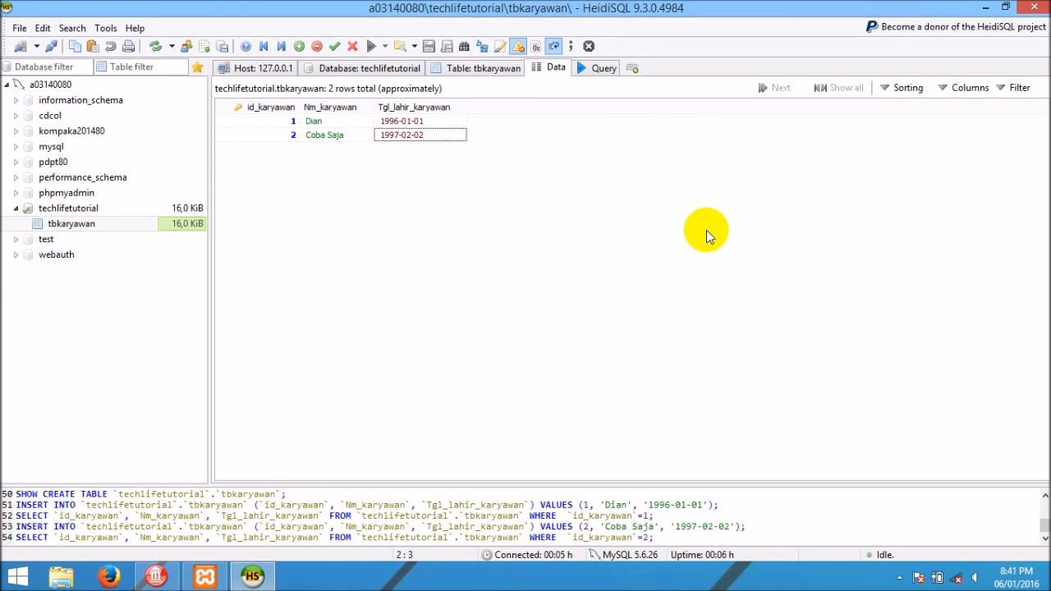
Step: Review the column definitions and primary key of the tbkaryawan table, and return to its data rows
{"action": "left_click", "coordinate": [141, 212]}
{"action": "left_click", "coordinate": [140, 225]}
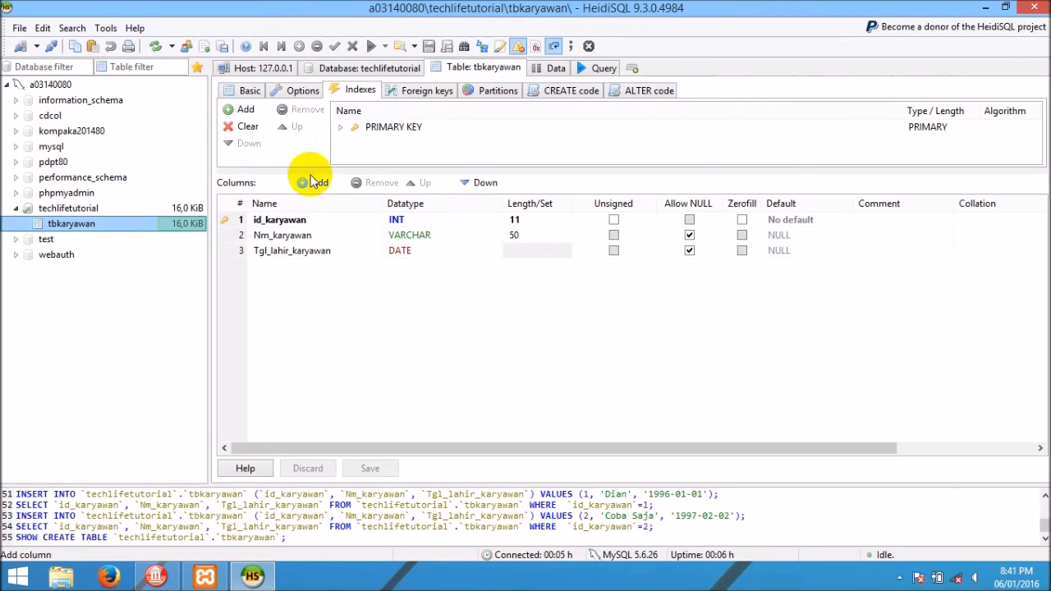
{"action": "left_click", "coordinate": [363, 253]}
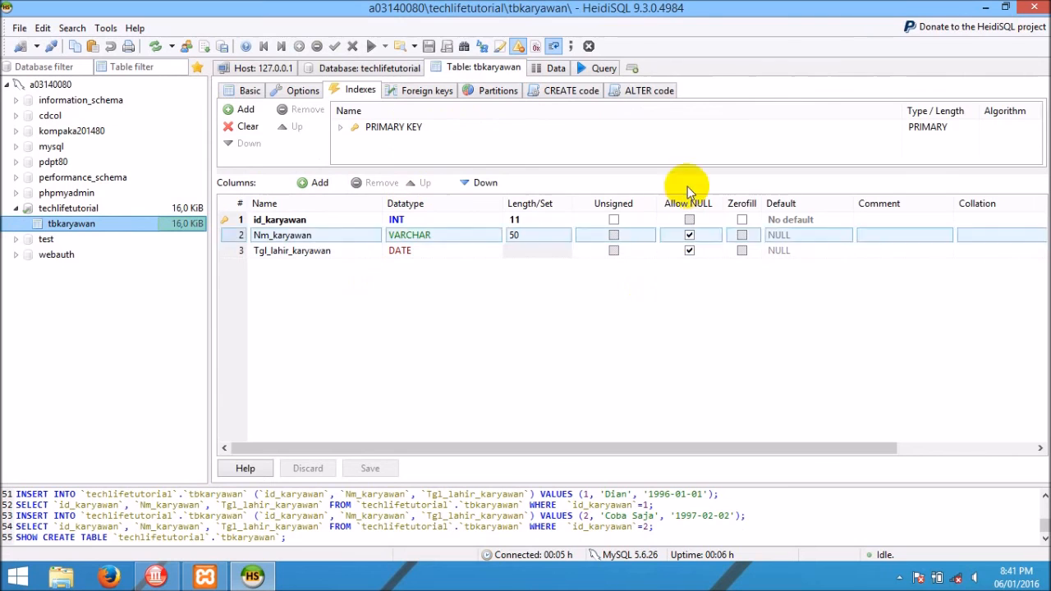
{"action": "left_click", "coordinate": [563, 76]}
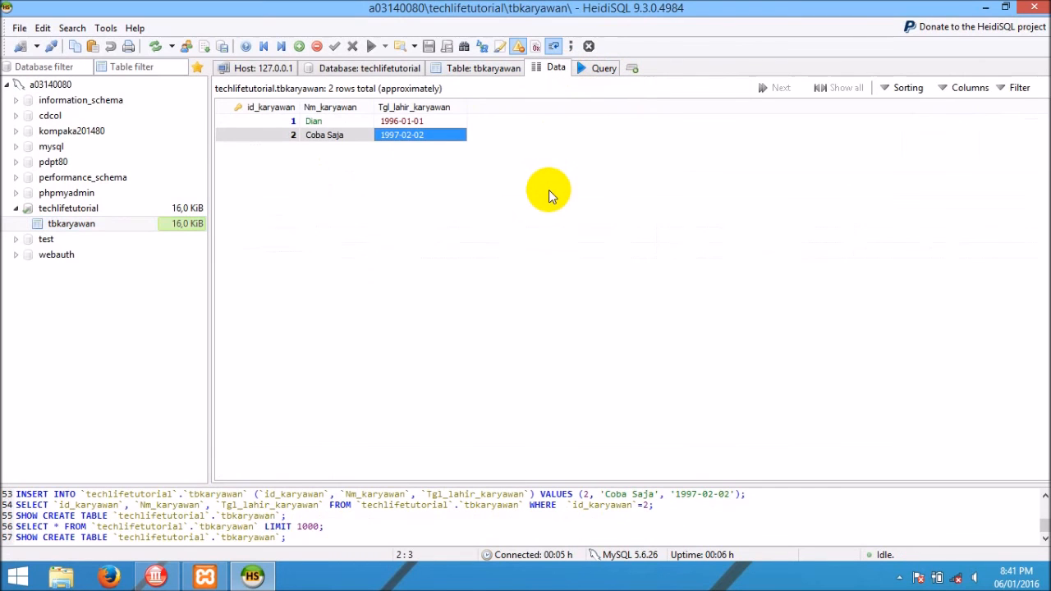